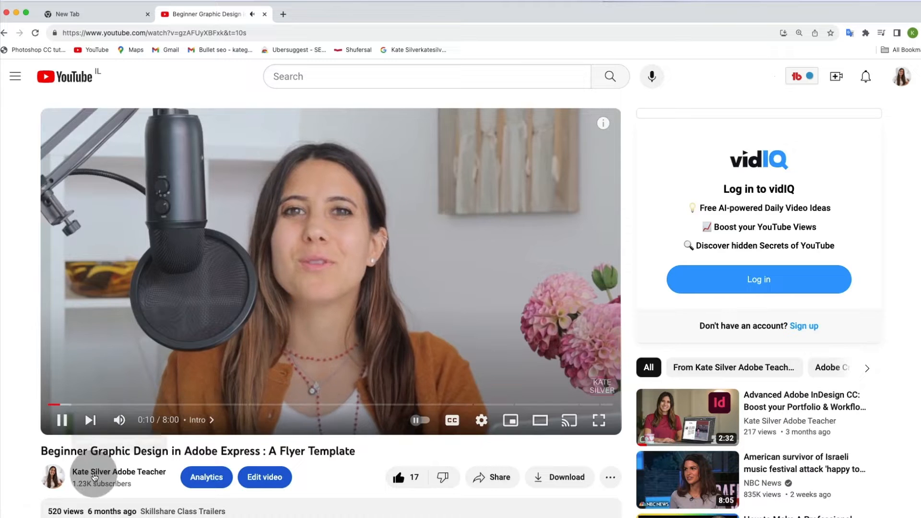
# Open the free Adobe Express sign-up link from the video description and get Adobe Express for free
pyautogui.scroll(-5, 96, 473)
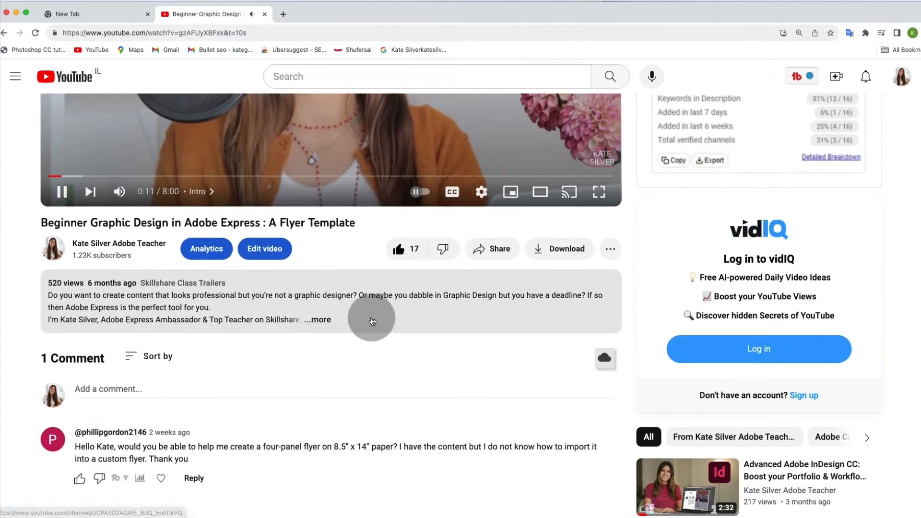
pyautogui.click(372, 321)
pyautogui.scroll(-3, 324, 319)
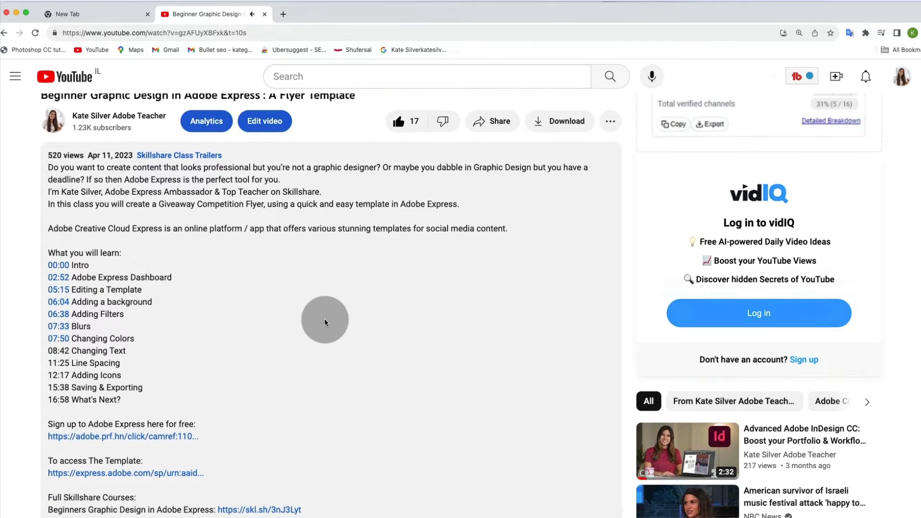
pyautogui.scroll(-3, 170, 386)
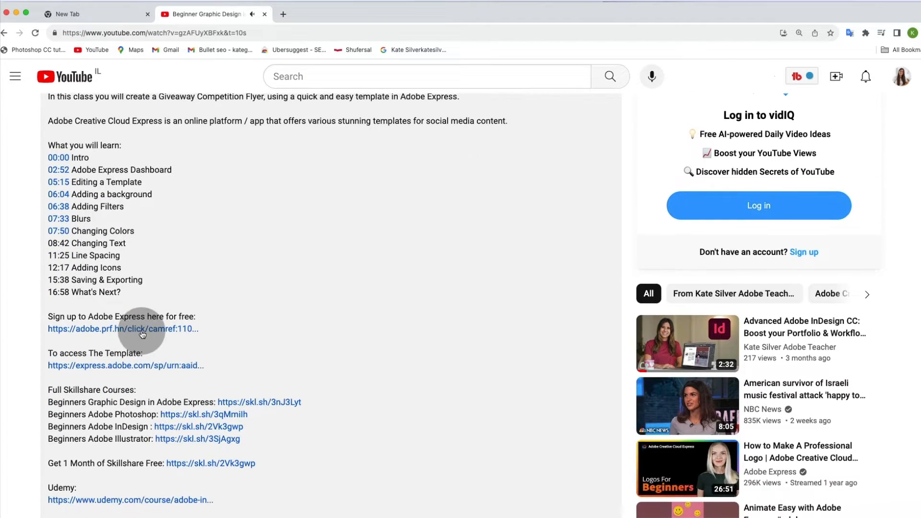
pyautogui.click(143, 331)
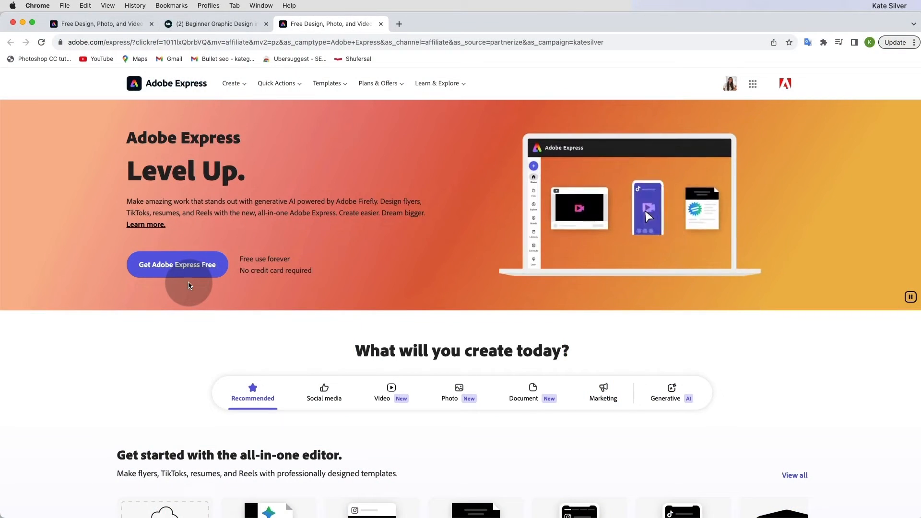
pyautogui.click(187, 268)
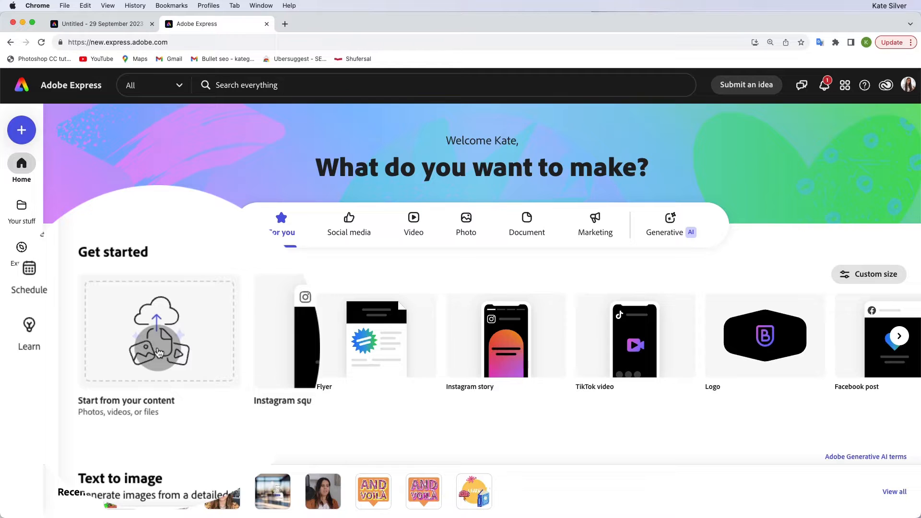
# Start from own content by uploading the video file 1. Adobe Express Template Intro Video SKnNEW.mp4
pyautogui.click(158, 354)
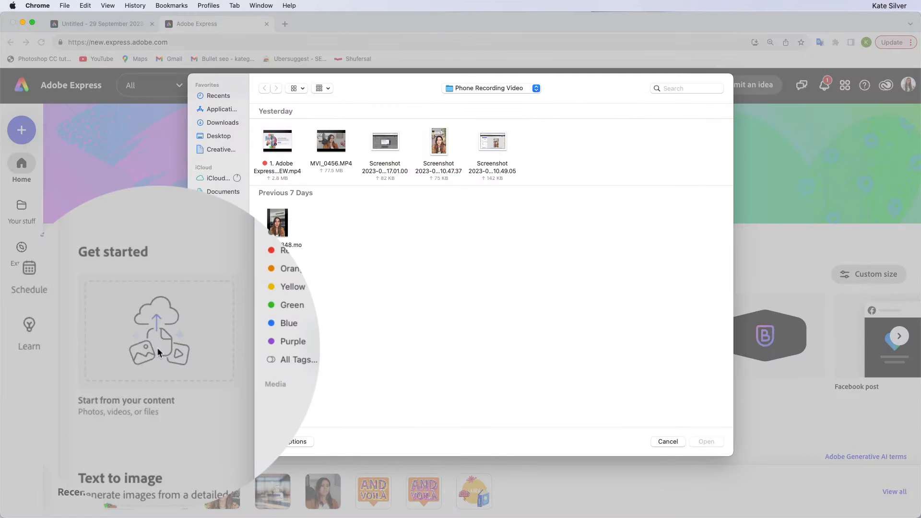
pyautogui.click(342, 141)
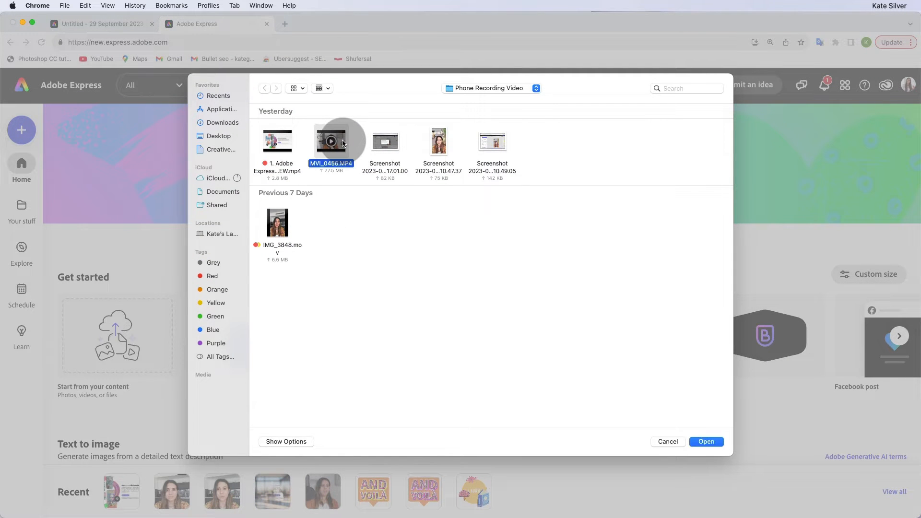
pyautogui.click(287, 142)
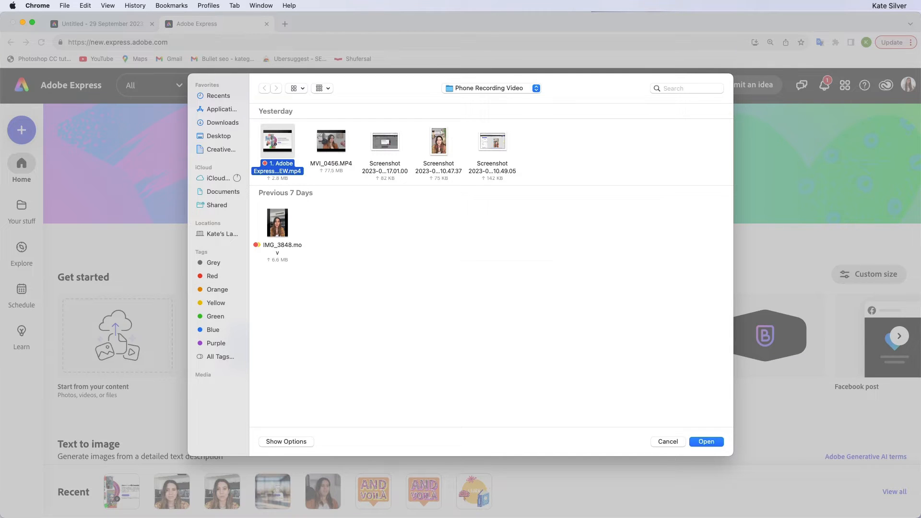
pyautogui.click(706, 442)
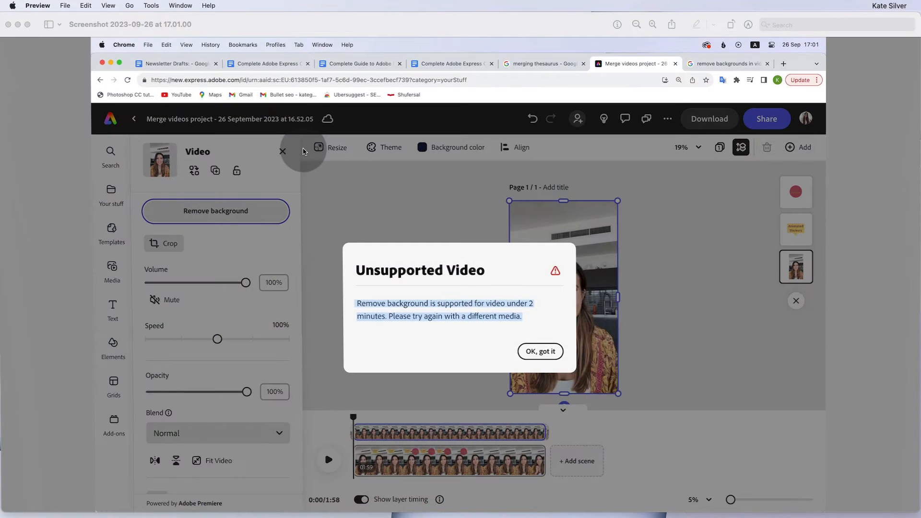
pyautogui.click(303, 152)
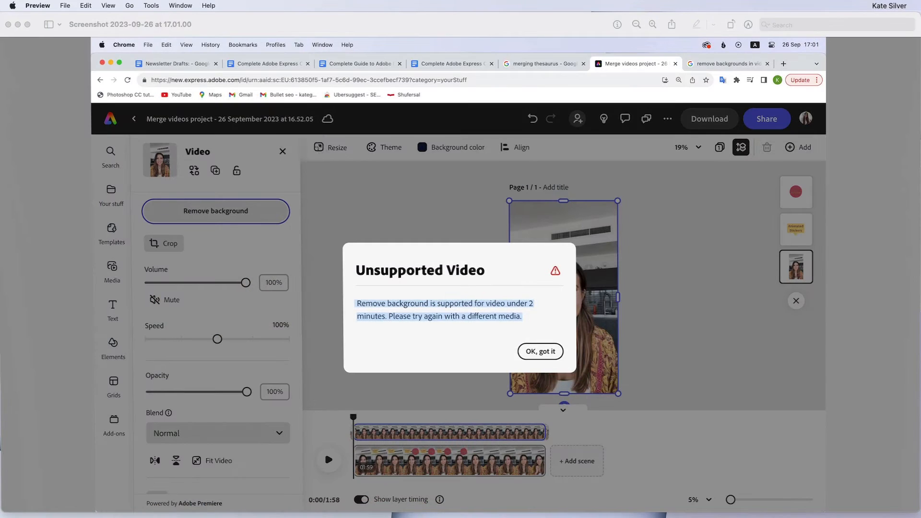
pyautogui.press('`')
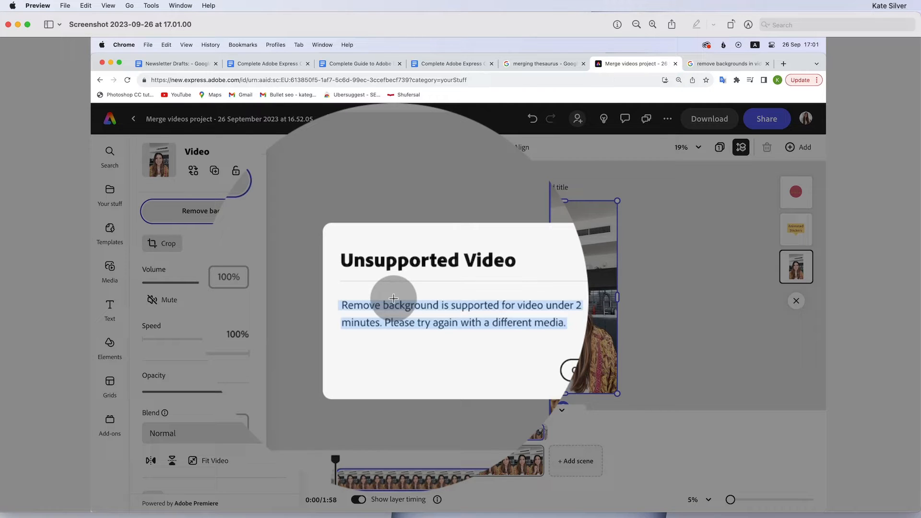
pyautogui.press('`')
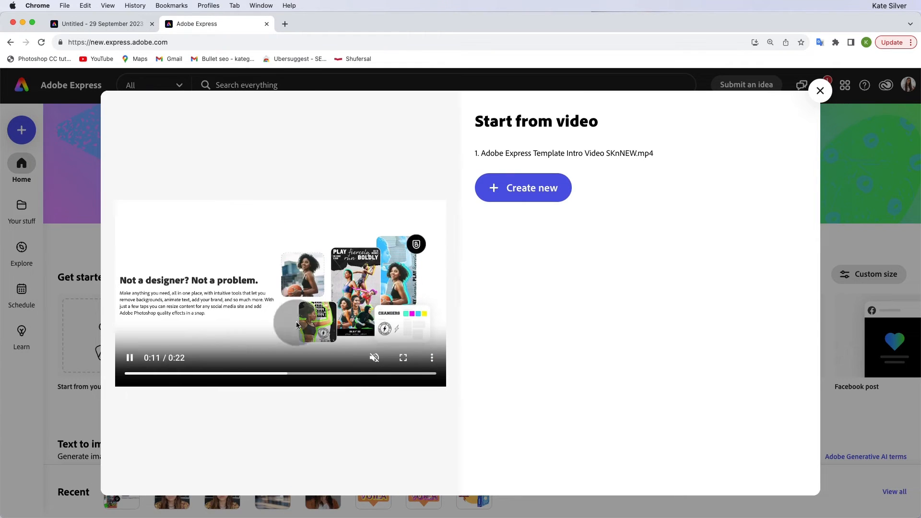
# Create a new project from the uploaded video at its original aspect ratio
pyautogui.click(532, 192)
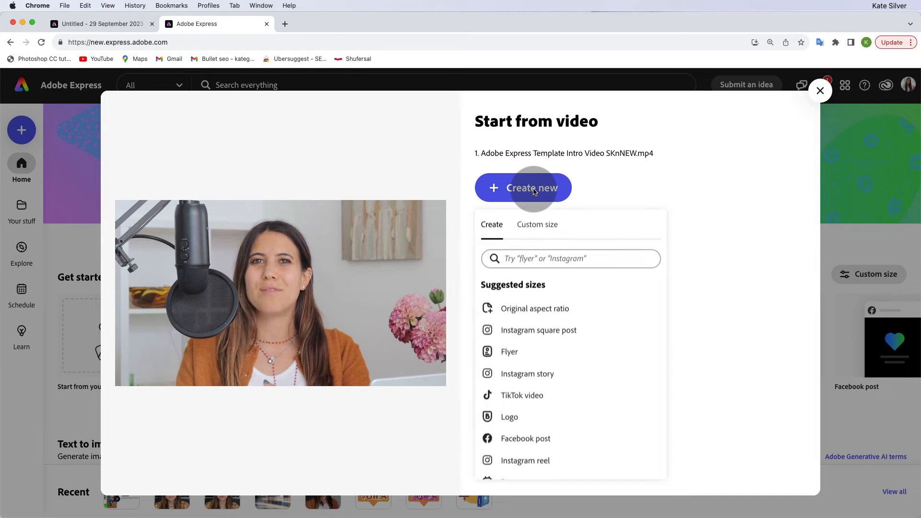
pyautogui.click(552, 312)
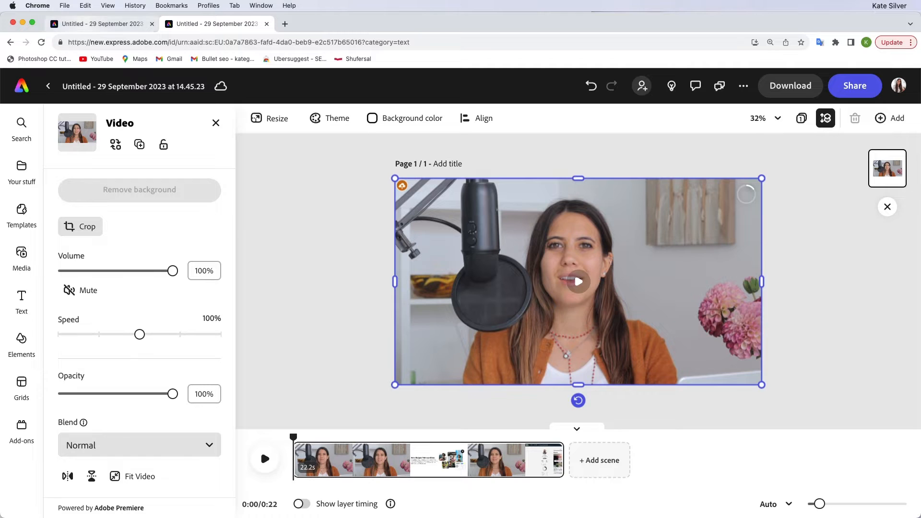
# Switch to the other open project containing the same video, Untitled - 29 September 2023 at 14.40.29
pyautogui.click(102, 24)
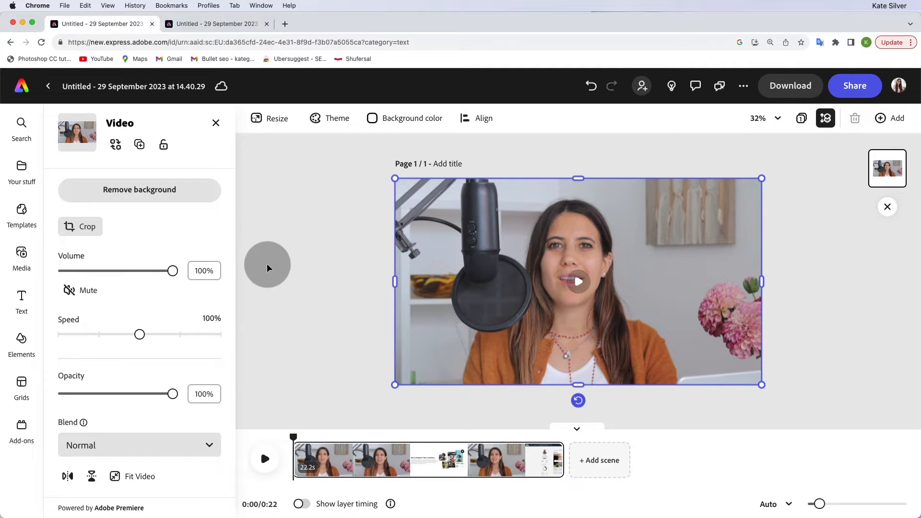
pyautogui.scroll(-2, 193, 228)
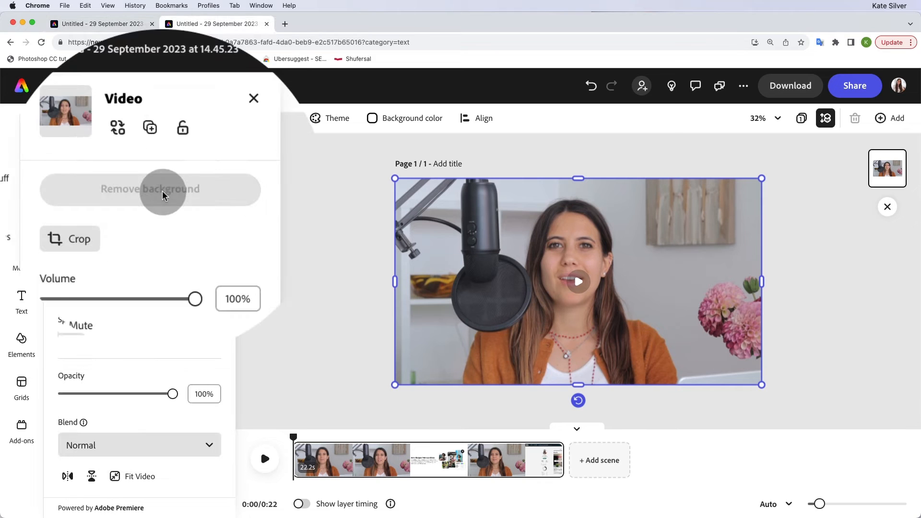
pyautogui.click(101, 24)
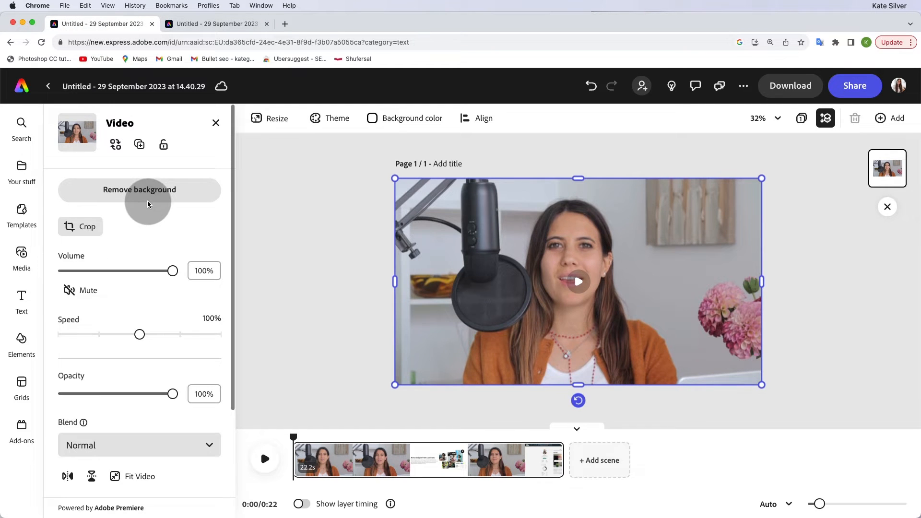
pyautogui.click(147, 204)
pyautogui.moveTo(154, 217); pyautogui.dragTo(138, 221)
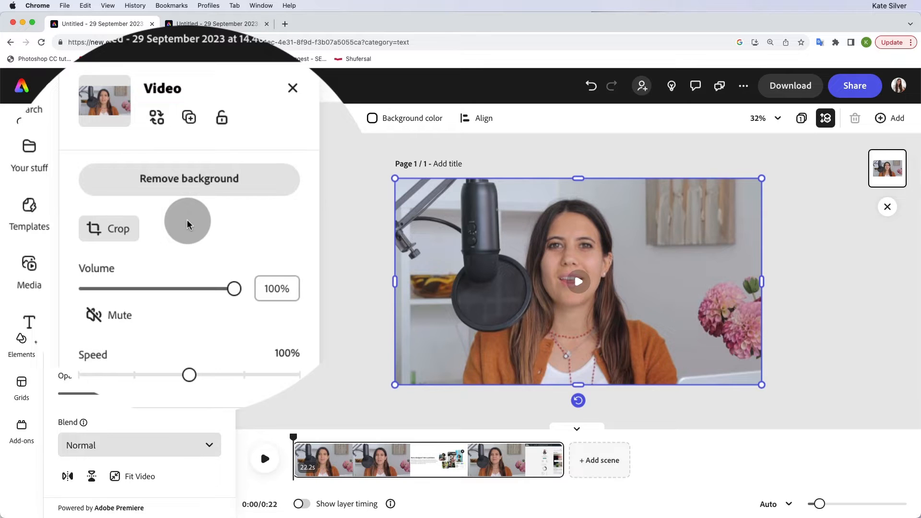
# Mute the sound of the selected video
pyautogui.scroll(-3, 164, 294)
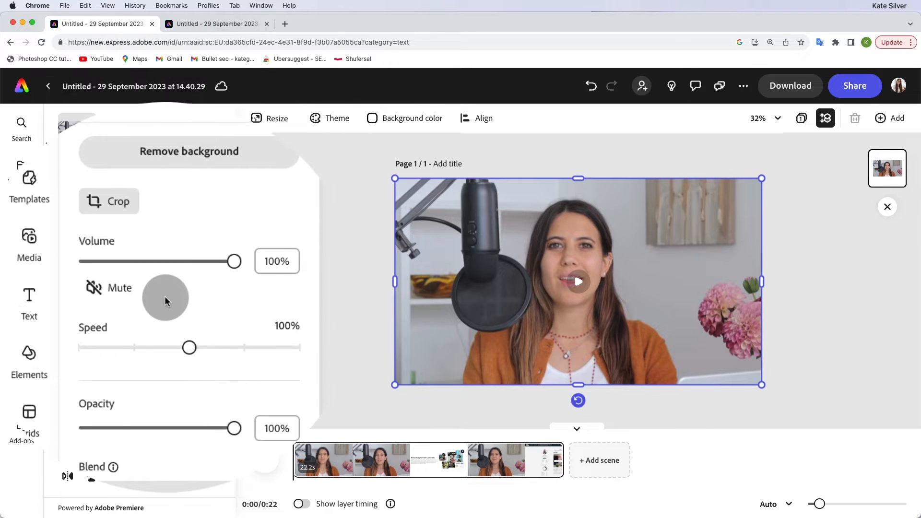
pyautogui.moveTo(195, 272)
pyautogui.mouseDown()
pyautogui.moveTo(128, 269)
pyautogui.moveTo(201, 282)
pyautogui.mouseUp()
pyautogui.click(108, 289)
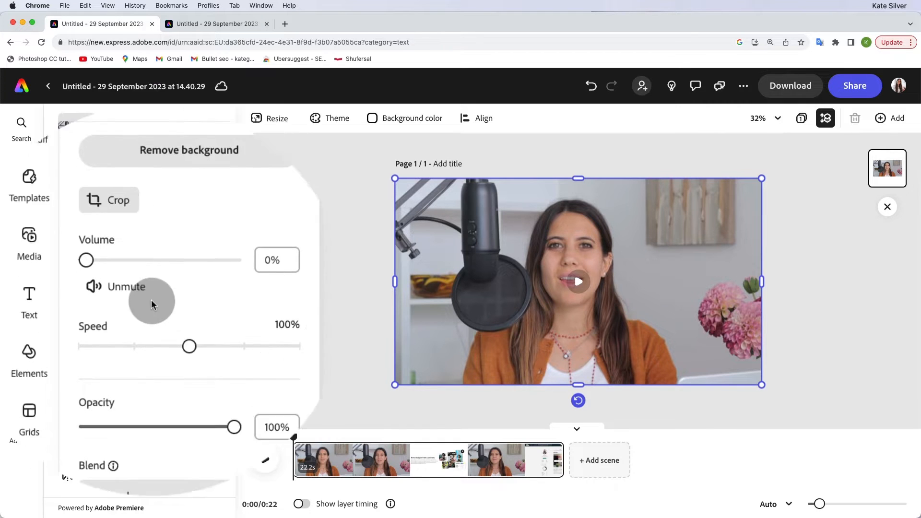
# Open the video's adjustments and set brightness to 9, shadows to 1 and highlights to 29
pyautogui.moveTo(185, 328); pyautogui.dragTo(205, 350)
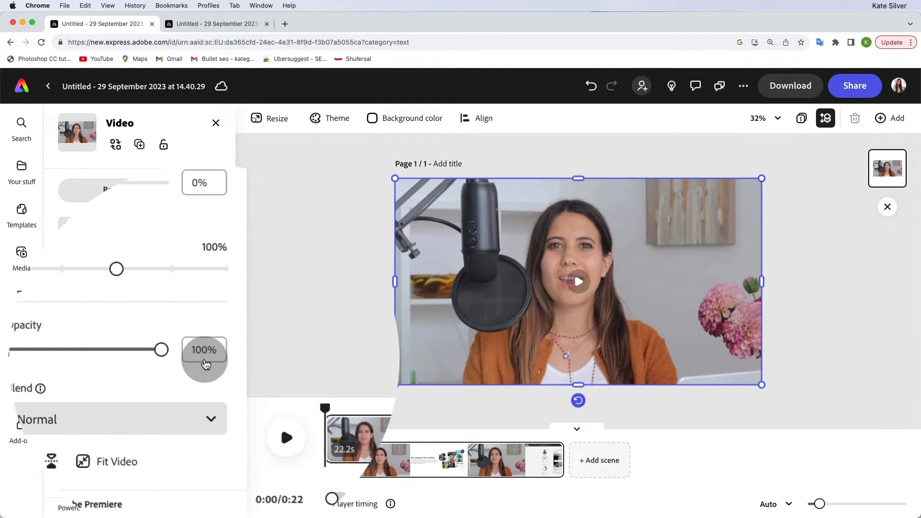
pyautogui.scroll(-3, 203, 361)
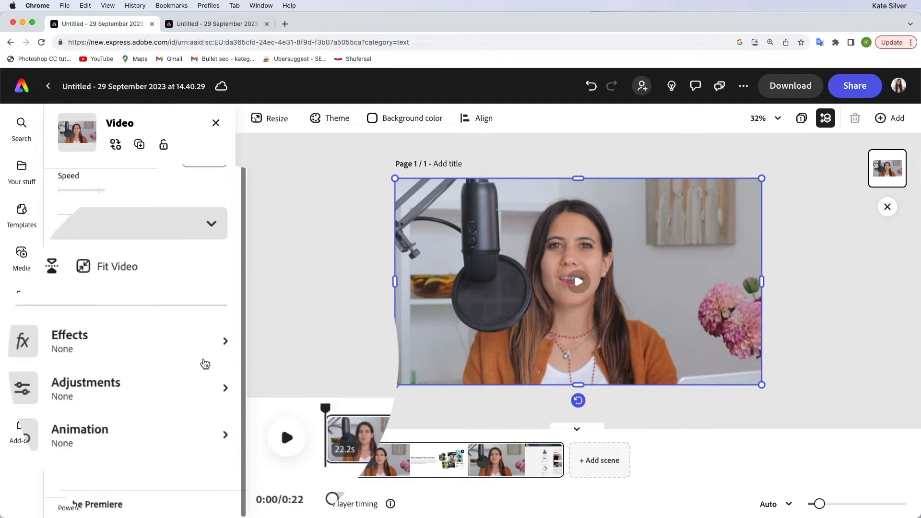
pyautogui.scroll(-1, 189, 324)
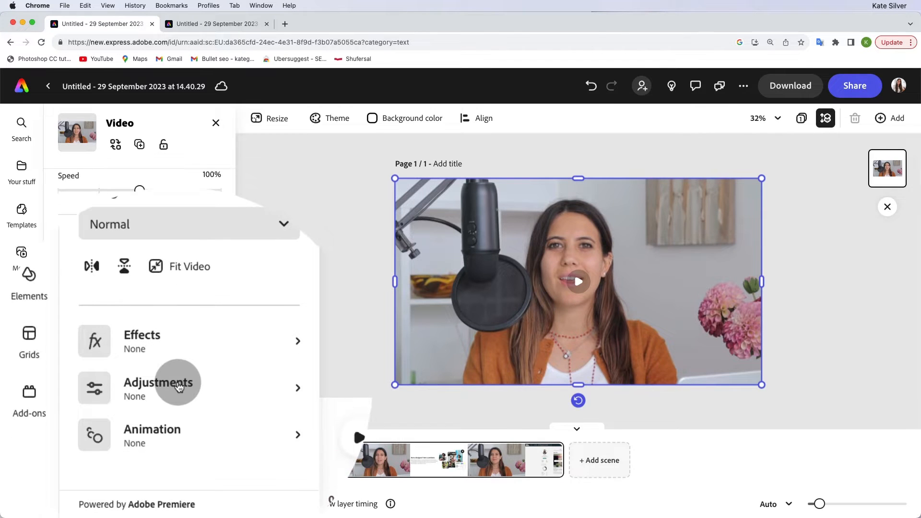
pyautogui.click(178, 388)
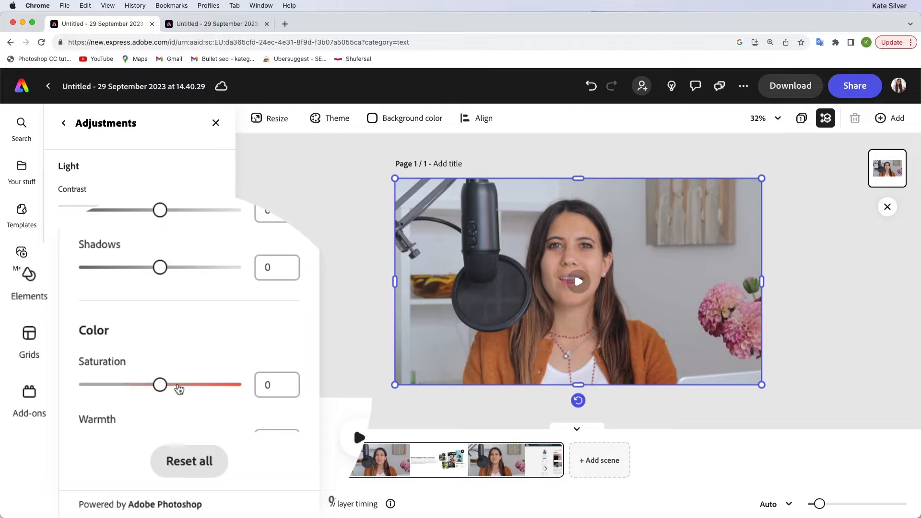
pyautogui.scroll(3, 166, 312)
pyautogui.moveTo(160, 253); pyautogui.dragTo(168, 256)
pyautogui.scroll(-2, 168, 255)
pyautogui.moveTo(163, 320)
pyautogui.mouseDown()
pyautogui.moveTo(179, 322)
pyautogui.moveTo(127, 325)
pyautogui.moveTo(161, 322)
pyautogui.mouseUp()
pyautogui.scroll(1, 163, 307)
pyautogui.moveTo(165, 292); pyautogui.dragTo(184, 290)
pyautogui.scroll(-3, 185, 290)
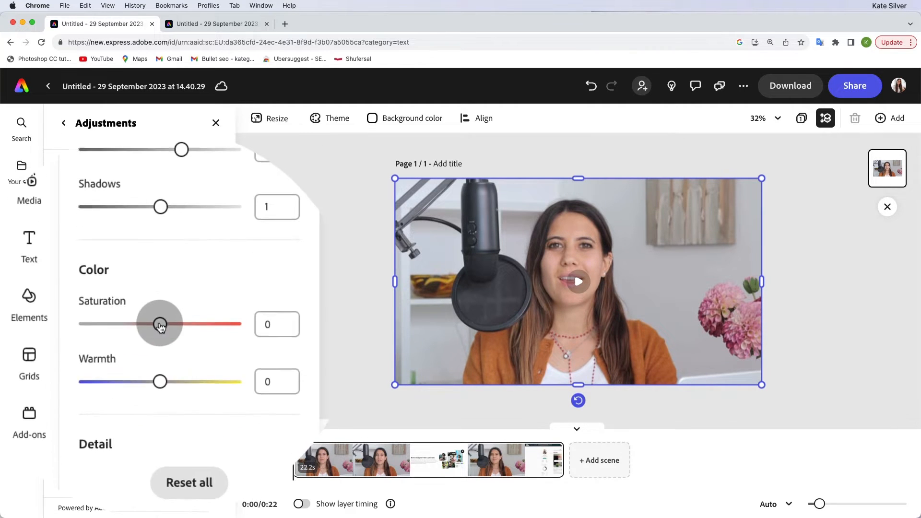
# Set the video's saturation to 21 and warmth to 13, and try out its sharpening
pyautogui.moveTo(161, 323)
pyautogui.mouseDown()
pyautogui.moveTo(184, 326)
pyautogui.moveTo(158, 325)
pyautogui.moveTo(171, 323)
pyautogui.mouseUp()
pyautogui.scroll(-2, 169, 324)
pyautogui.scroll(-3, 171, 321)
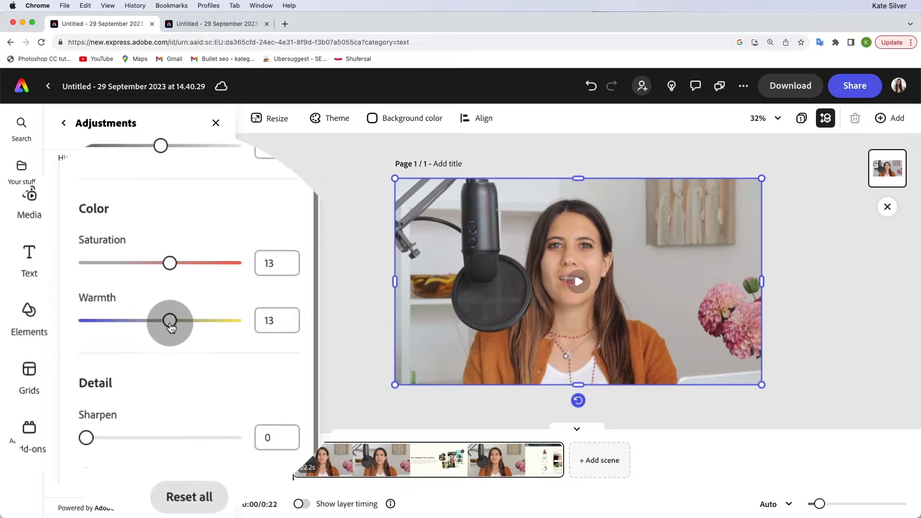
pyautogui.click(94, 357)
pyautogui.moveTo(93, 356)
pyautogui.mouseDown()
pyautogui.moveTo(106, 354)
pyautogui.moveTo(89, 354)
pyautogui.mouseUp()
pyautogui.moveTo(86, 411); pyautogui.dragTo(21, 391)
pyautogui.moveTo(80, 347); pyautogui.dragTo(109, 352)
pyautogui.scroll(5, 168, 300)
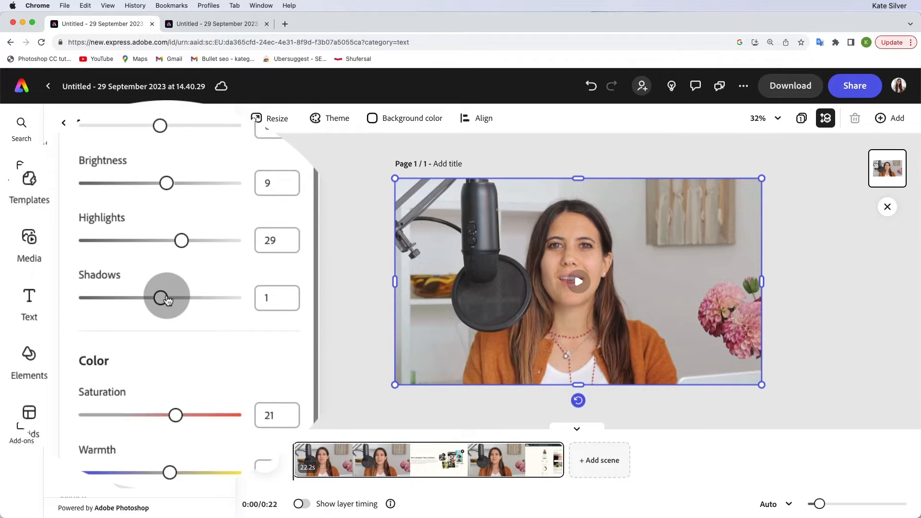
# Set the video's brightness to 23 and contrast to 10, and return to the general video settings
pyautogui.moveTo(171, 249); pyautogui.dragTo(177, 249)
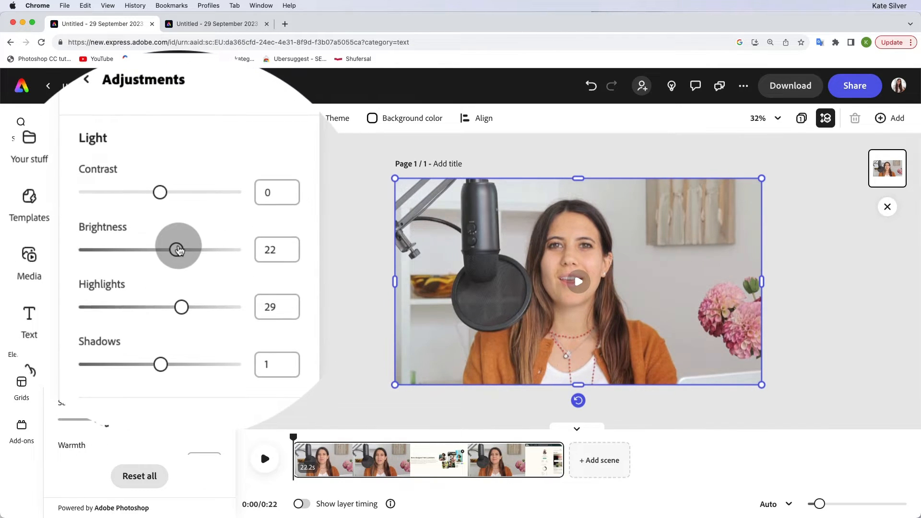
pyautogui.moveTo(158, 208)
pyautogui.mouseDown()
pyautogui.moveTo(172, 205)
pyautogui.moveTo(144, 206)
pyautogui.moveTo(168, 211)
pyautogui.mouseUp()
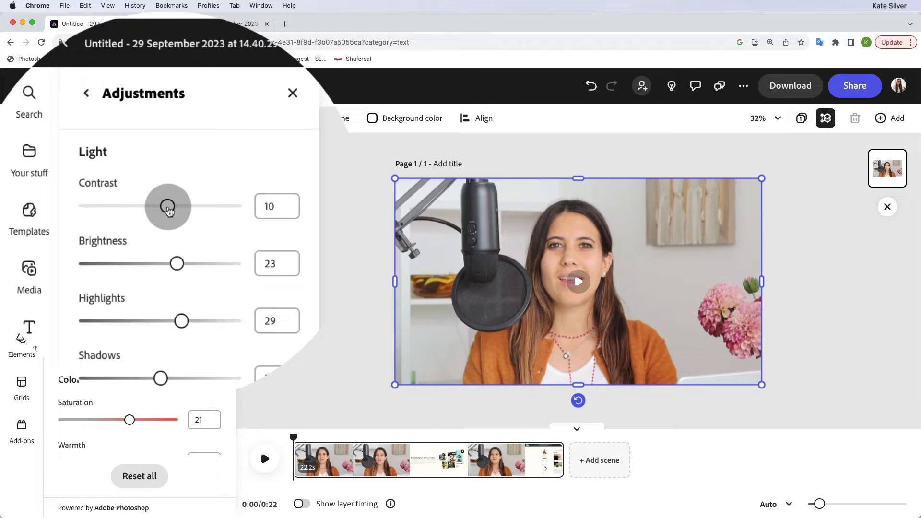
pyautogui.click(83, 167)
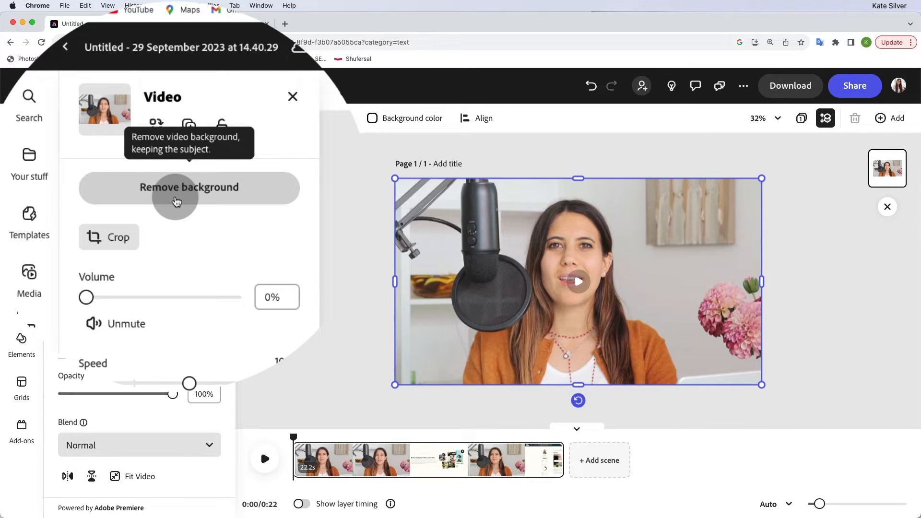
# Remove the background of the video, keeping only the subject
pyautogui.click(176, 201)
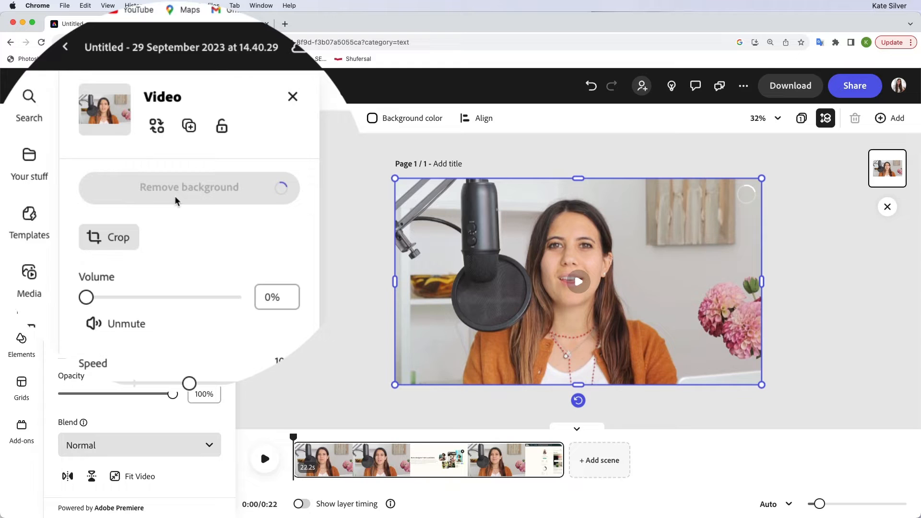
pyautogui.click(196, 225)
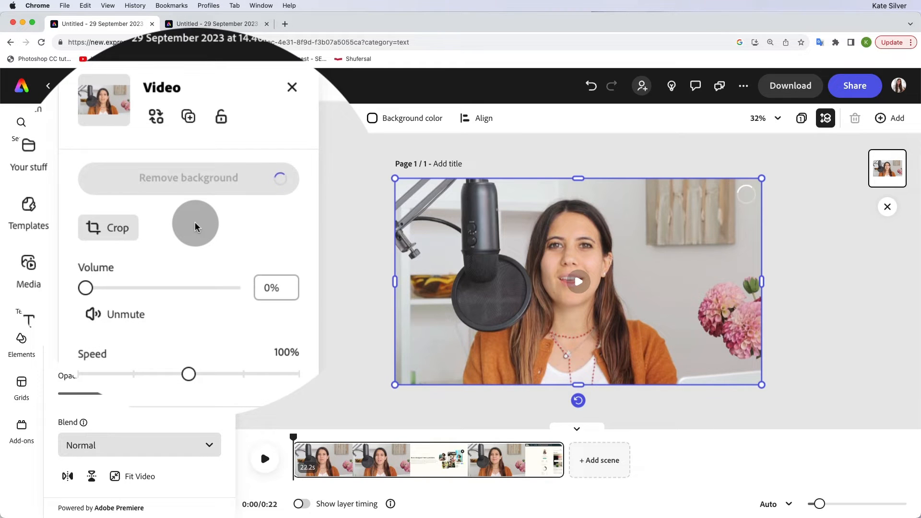
# Browse the stock photo library and search it for "office"
pyautogui.click(29, 265)
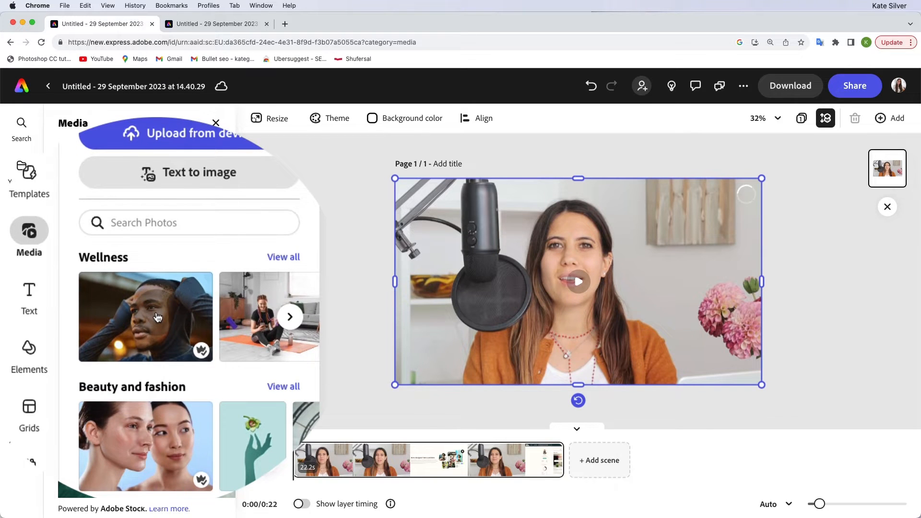
pyautogui.scroll(-15, 157, 316)
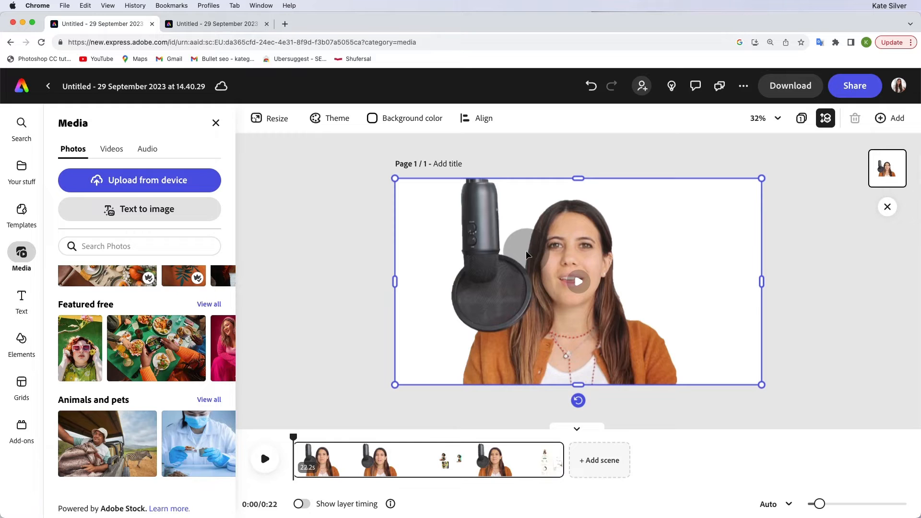
pyautogui.scroll(2, 154, 366)
pyautogui.scroll(-10, 157, 365)
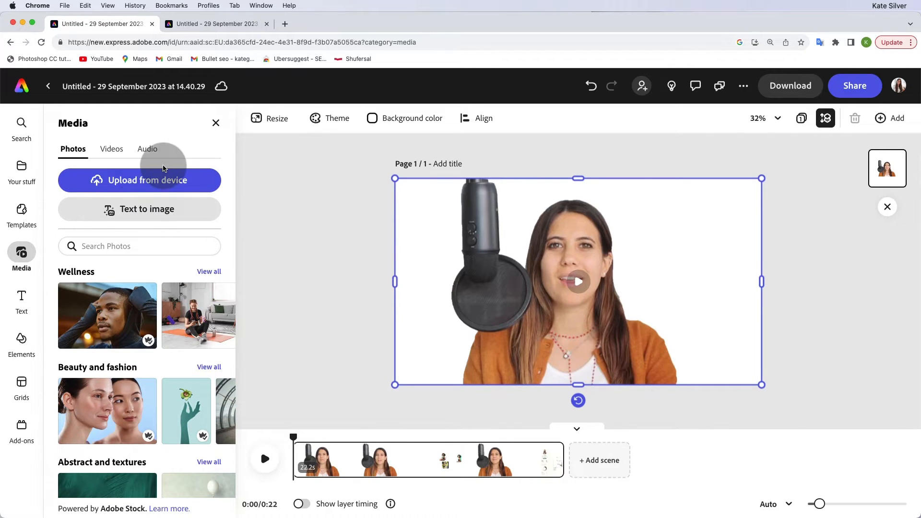
pyautogui.click(138, 246)
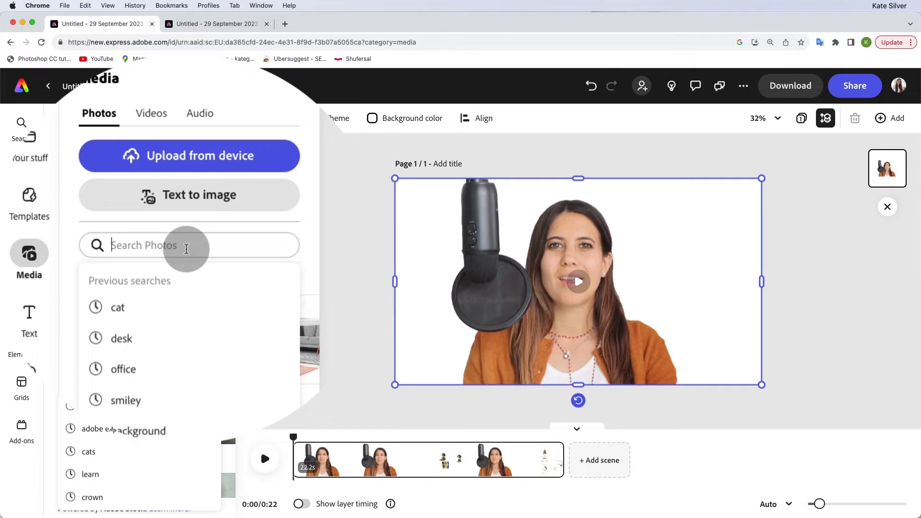
pyautogui.write('office')
pyautogui.press('Return')
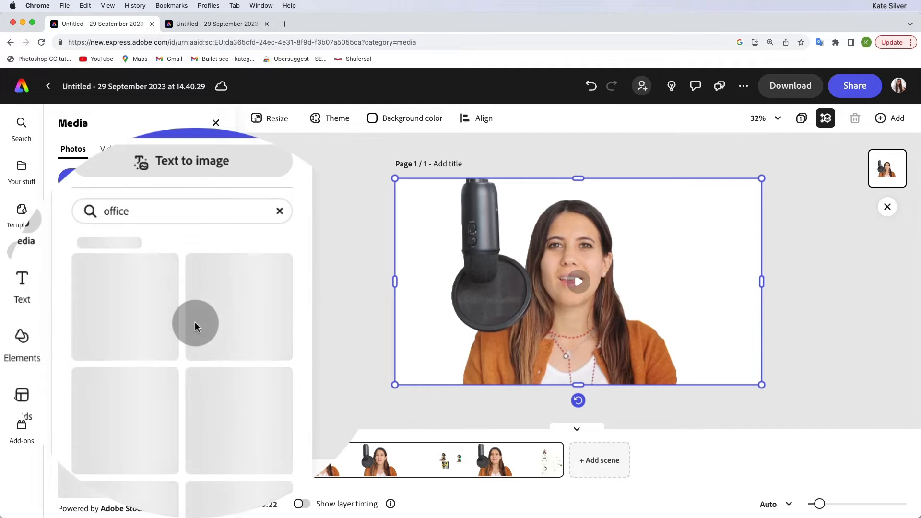
# Look through the office photos and add the bright, blurred glass-walled office interior to the page
pyautogui.scroll(-3, 196, 328)
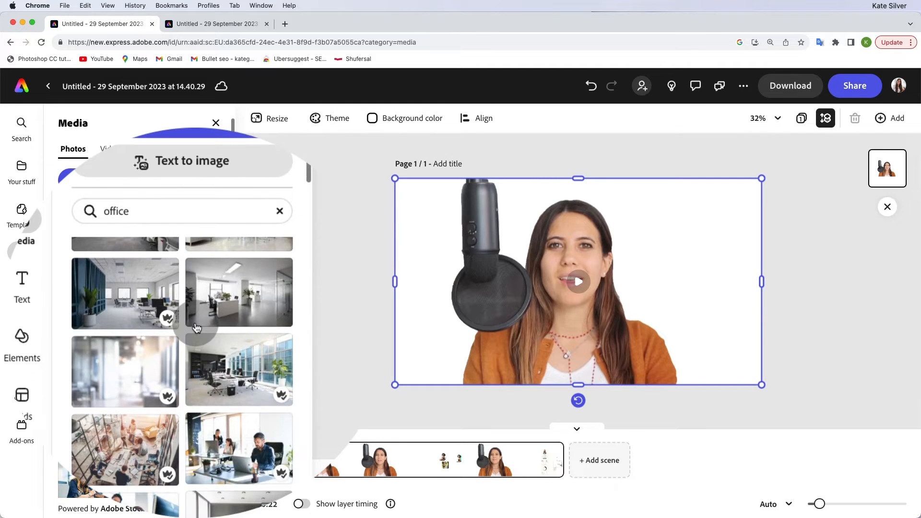
pyautogui.scroll(-5, 196, 328)
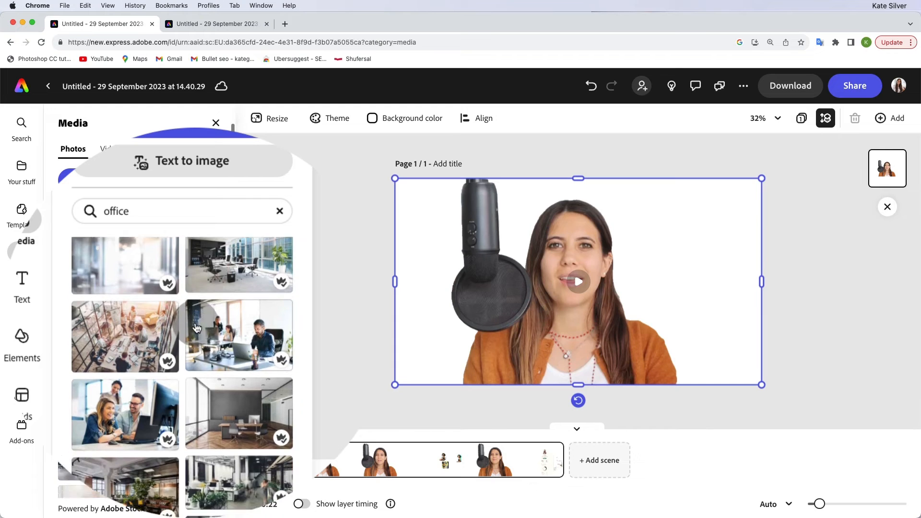
pyautogui.scroll(-6, 197, 328)
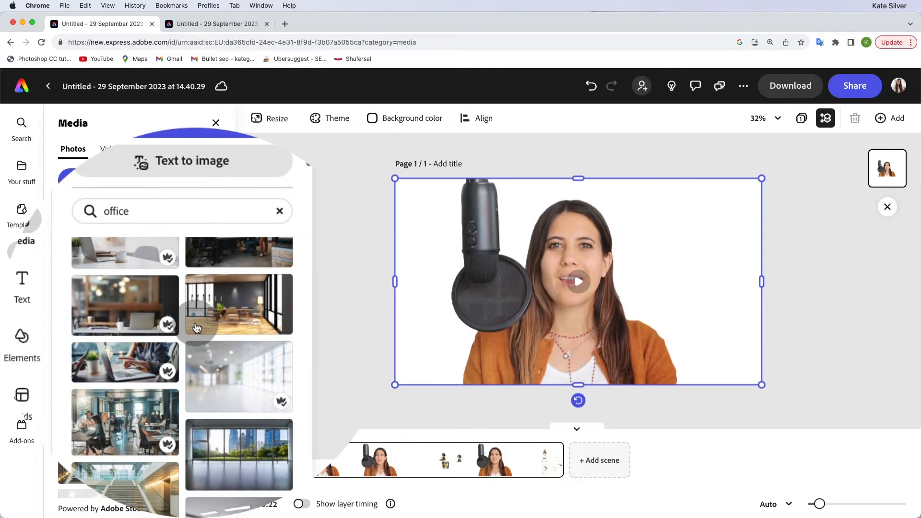
pyautogui.scroll(-3, 149, 331)
pyautogui.scroll(-10, 149, 331)
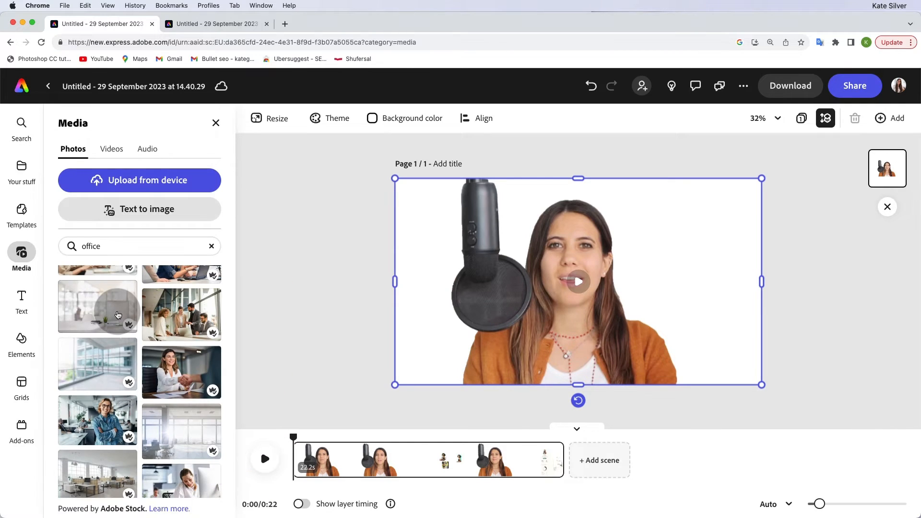
pyautogui.click(93, 379)
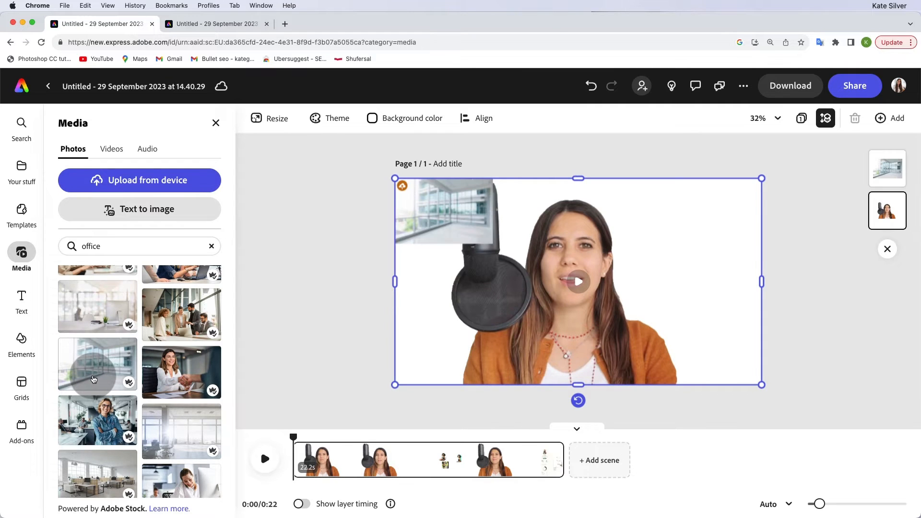
# Enlarge the bright office photo to cover the whole page and place it behind the video of the subject
pyautogui.click(442, 208)
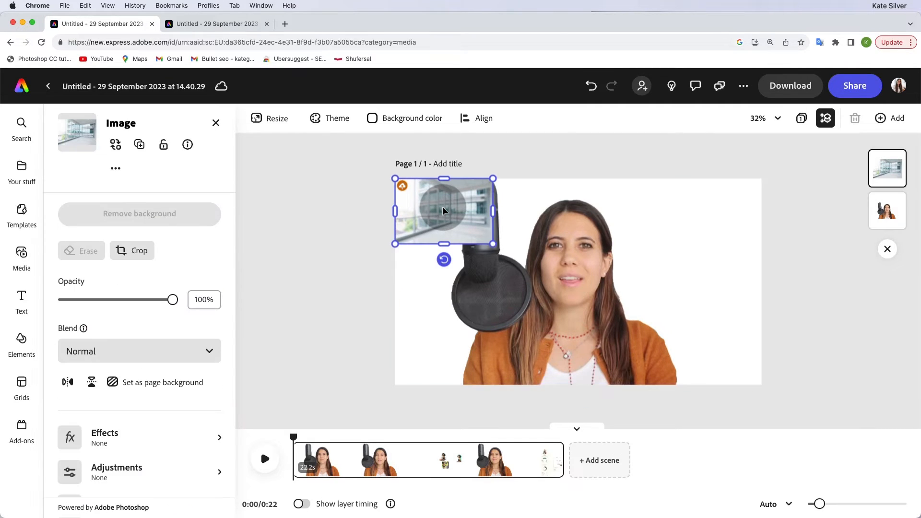
pyautogui.moveTo(492, 245); pyautogui.dragTo(793, 390)
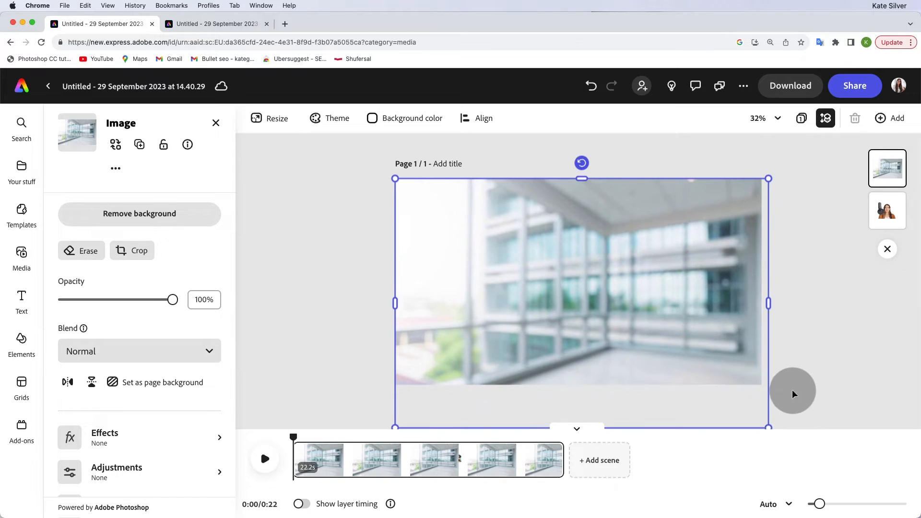
pyautogui.moveTo(680, 287); pyautogui.dragTo(681, 269)
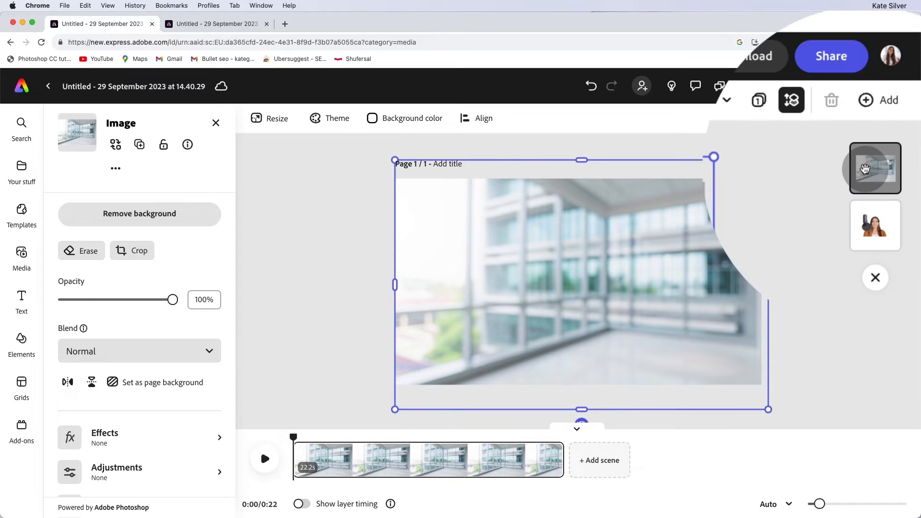
pyautogui.moveTo(865, 168); pyautogui.dragTo(866, 216)
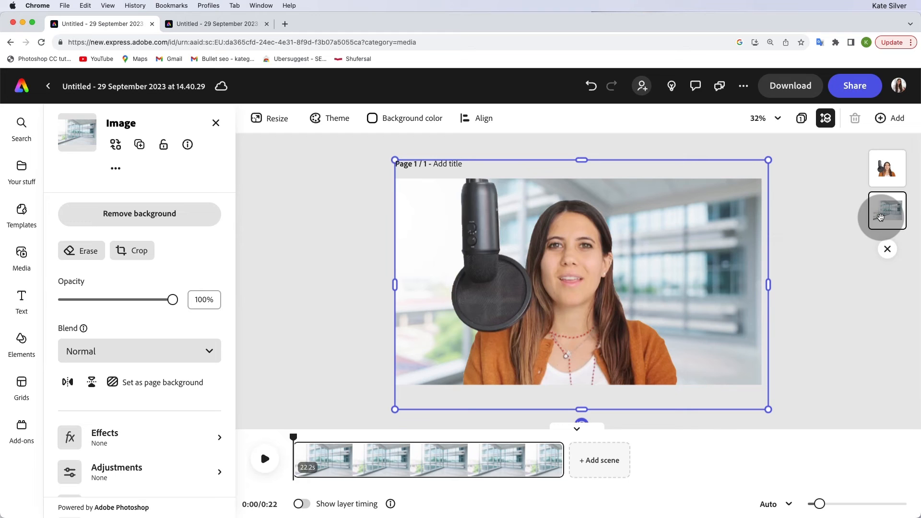
pyautogui.click(887, 168)
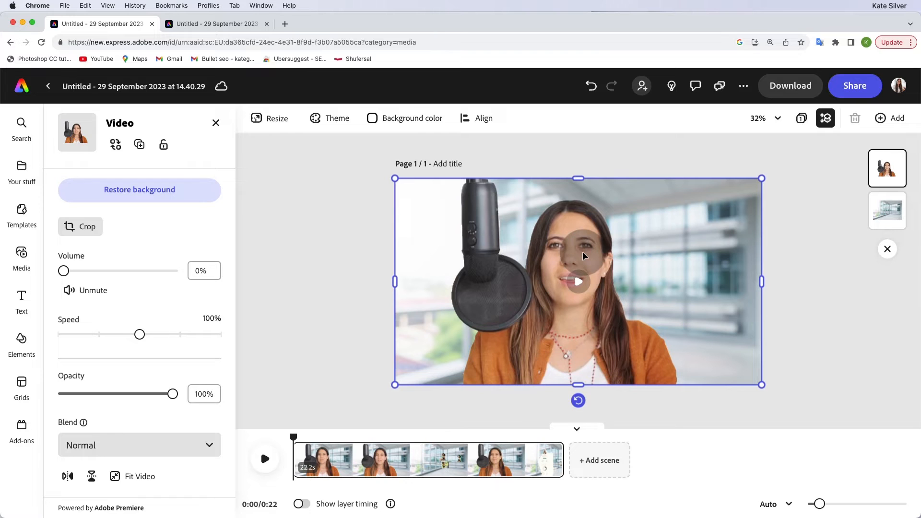
pyautogui.click(239, 313)
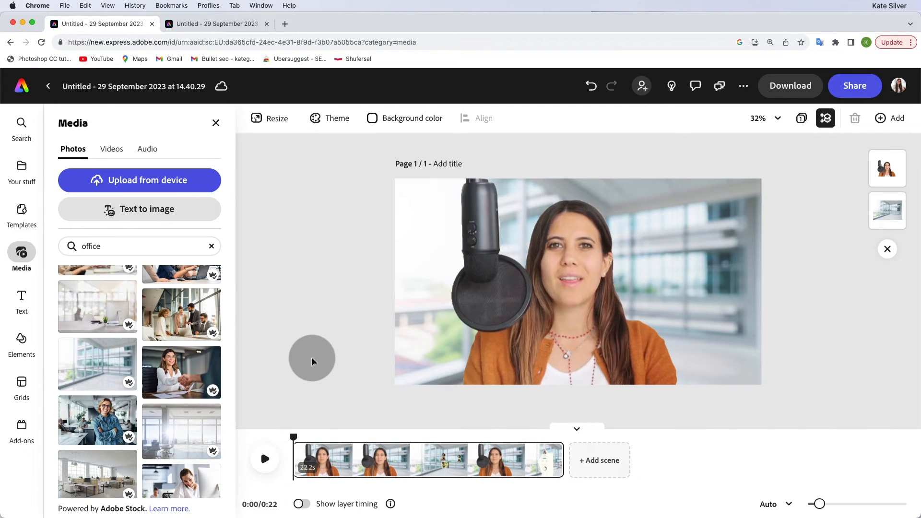
pyautogui.scroll(-5, 178, 384)
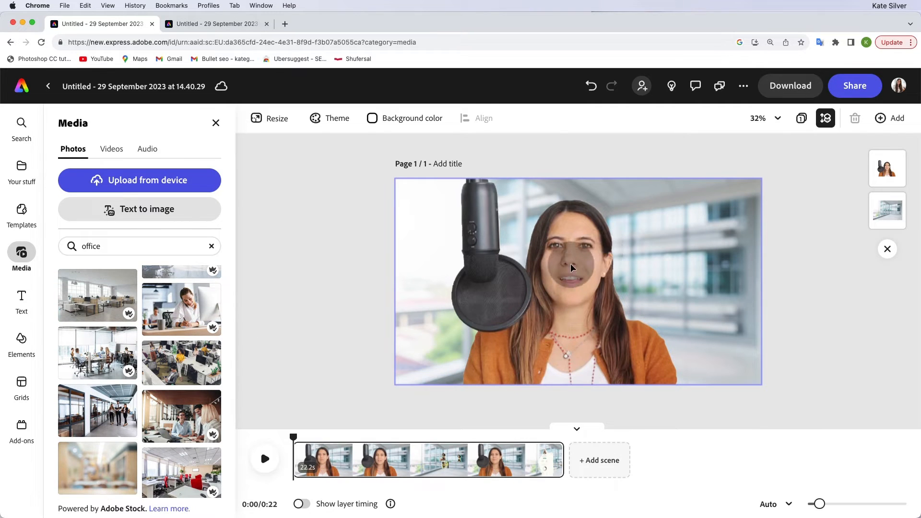
# Open the video's adjustments and set its saturation to 17 and warmth to -18
pyautogui.click(583, 263)
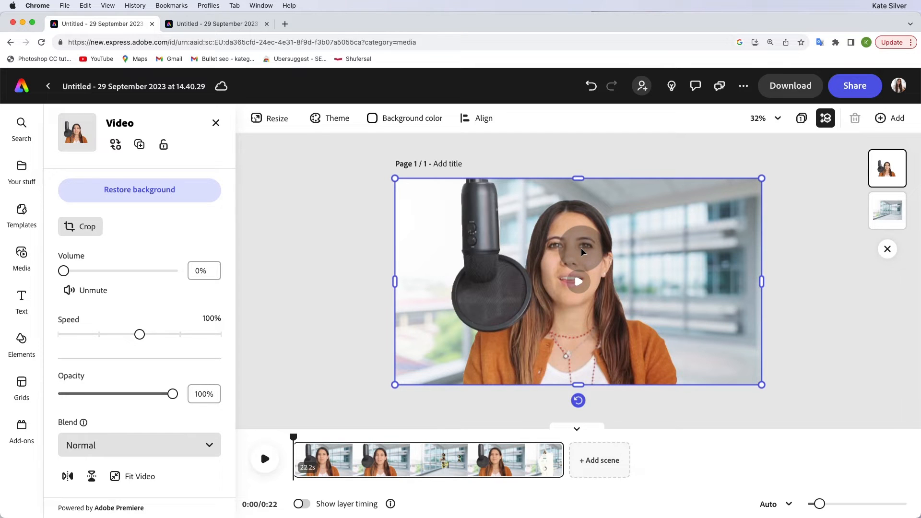
pyautogui.scroll(-5, 195, 322)
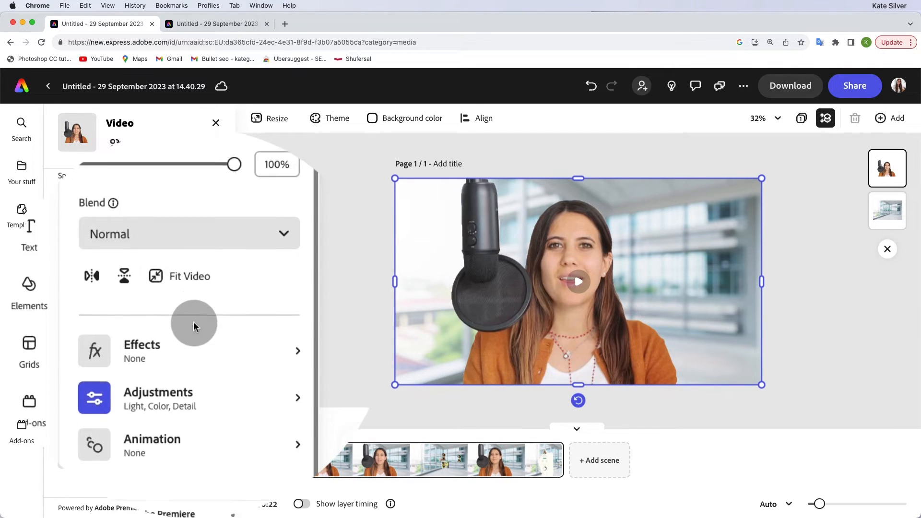
pyautogui.click(190, 386)
pyautogui.scroll(3, 188, 381)
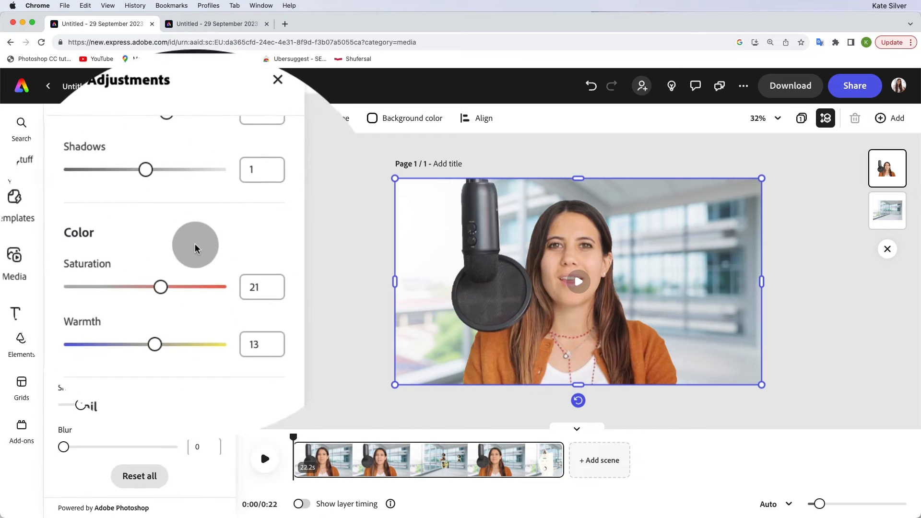
pyautogui.moveTo(177, 283); pyautogui.dragTo(174, 263)
pyautogui.moveTo(171, 319); pyautogui.dragTo(144, 323)
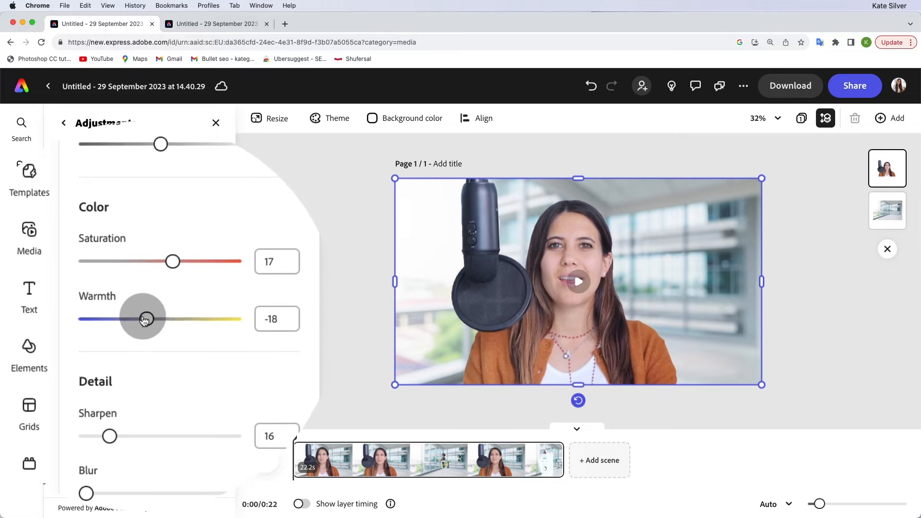
# Set the video's blur to 1 and sharpening to 0, and play a short preview of it
pyautogui.moveTo(88, 432); pyautogui.dragTo(87, 435)
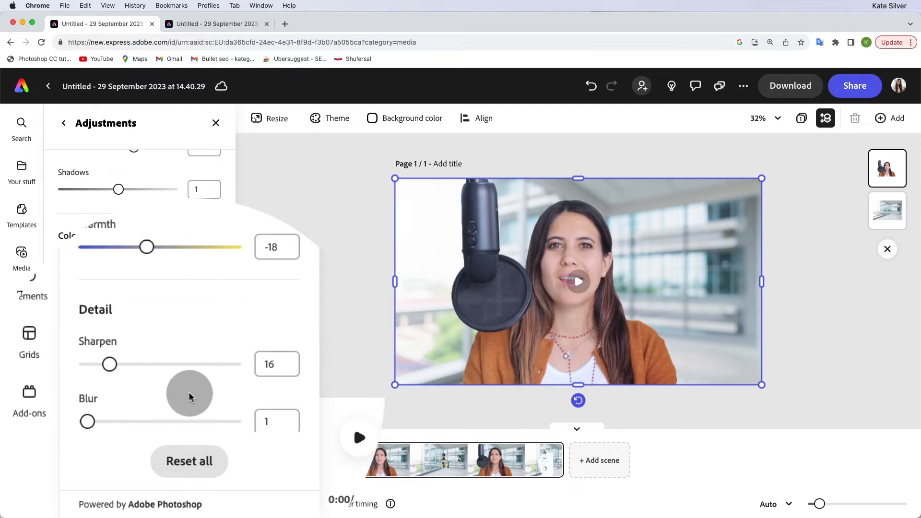
pyautogui.moveTo(113, 356); pyautogui.dragTo(72, 360)
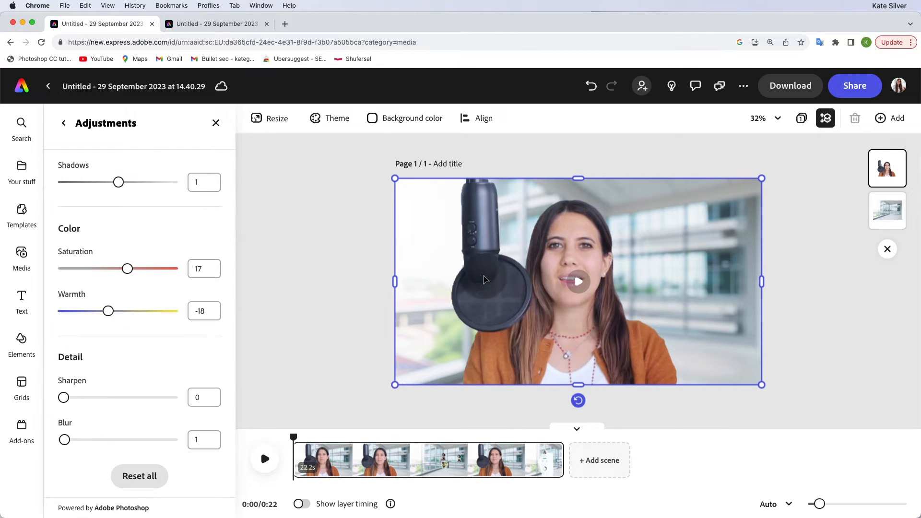
pyautogui.click(578, 282)
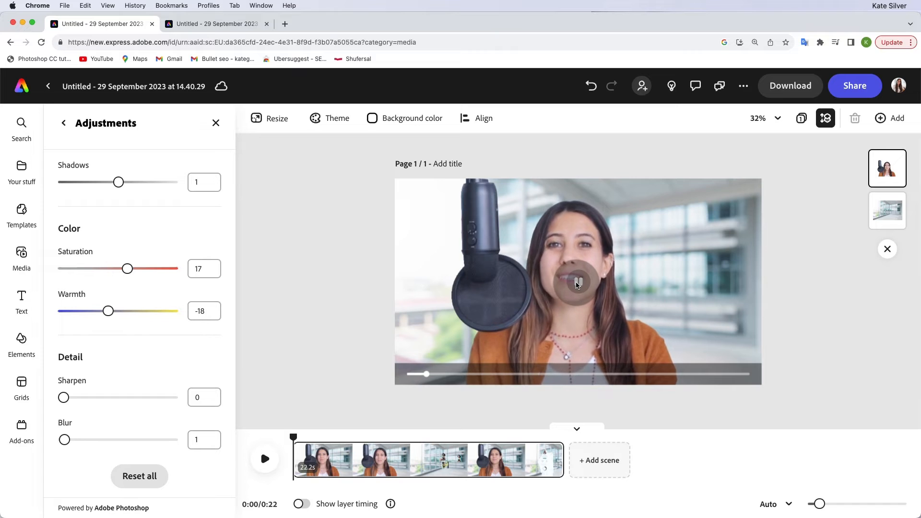
pyautogui.click(578, 283)
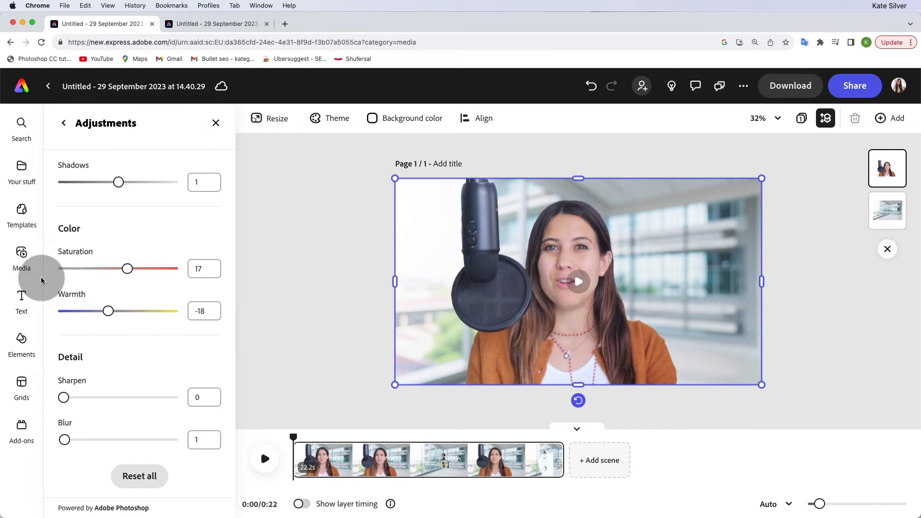
# Find the dark, futuristic office photo with glowing orange and blue lights among the office photos and add it to the page
pyautogui.click(34, 259)
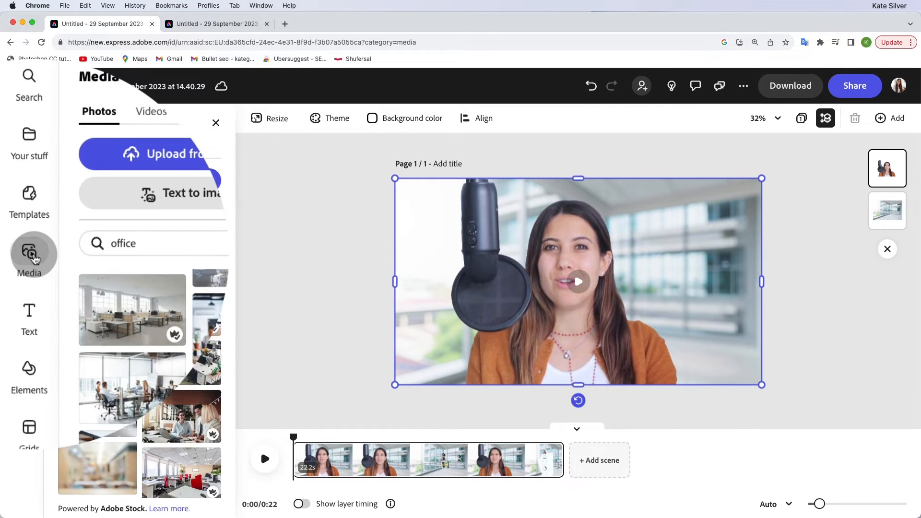
pyautogui.scroll(-5, 155, 327)
pyautogui.scroll(-6, 155, 327)
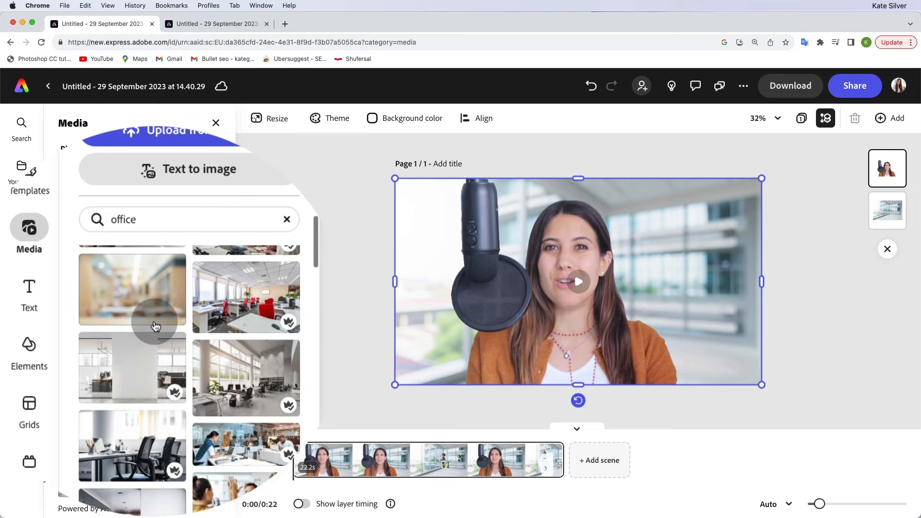
pyautogui.scroll(-5, 155, 327)
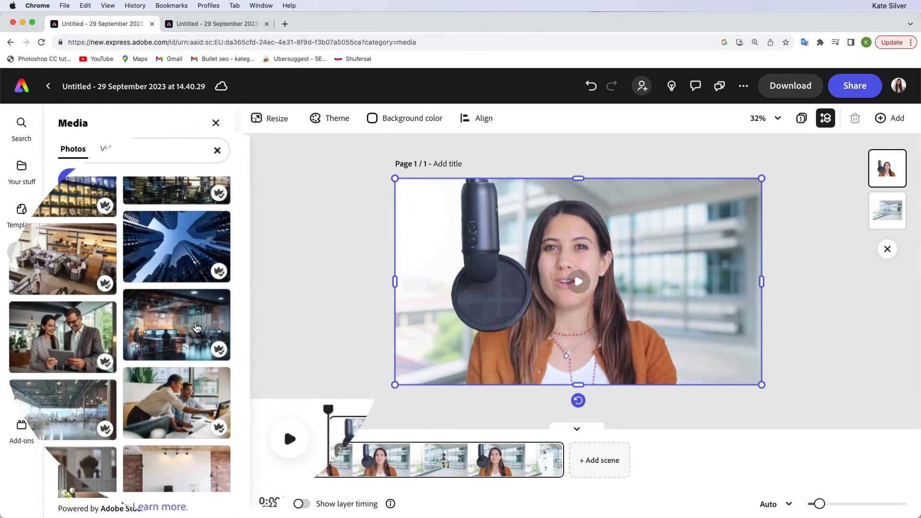
pyautogui.moveTo(197, 328); pyautogui.dragTo(404, 153)
pyautogui.click(454, 298)
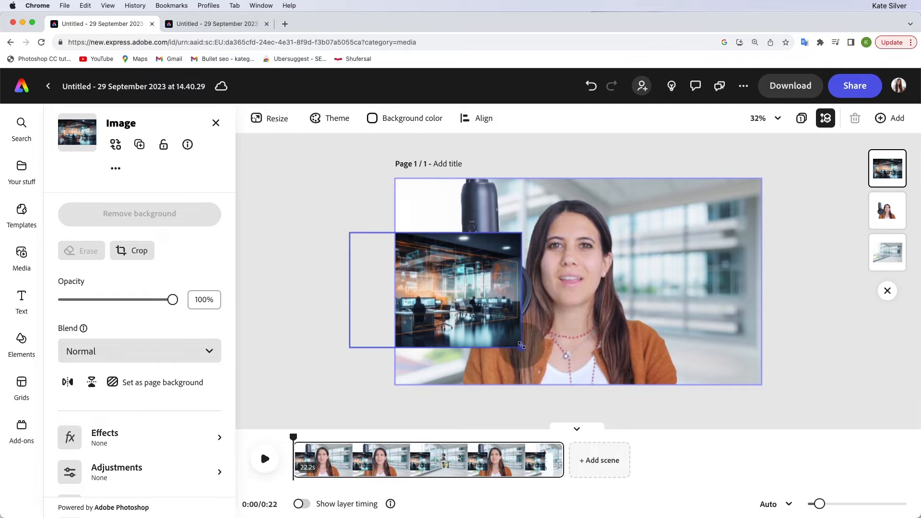
# Enlarge the dark office photo to cover the whole page and place it directly behind the video of the subject
pyautogui.moveTo(521, 347); pyautogui.dragTo(733, 374)
pyautogui.moveTo(603, 296); pyautogui.dragTo(646, 242)
pyautogui.moveTo(724, 289); pyautogui.dragTo(769, 289)
pyautogui.moveTo(682, 259); pyautogui.dragTo(682, 251)
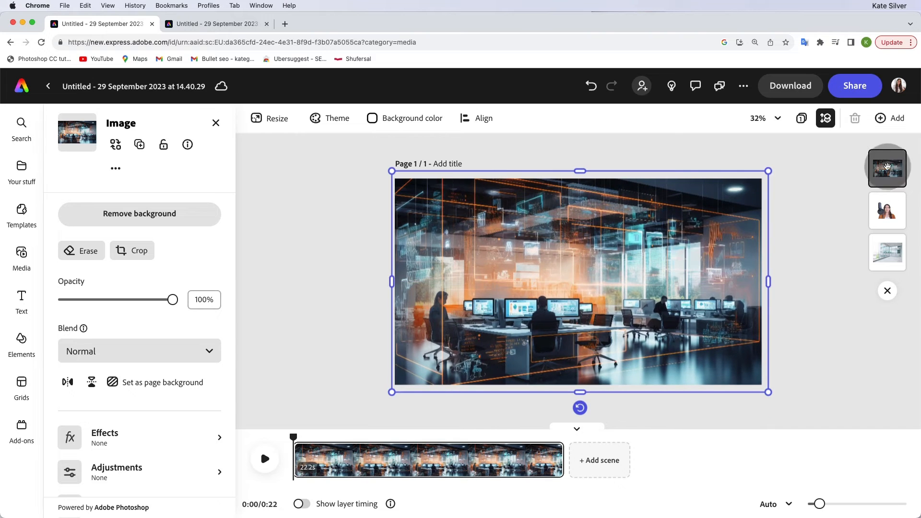
pyautogui.moveTo(873, 194); pyautogui.dragTo(876, 211)
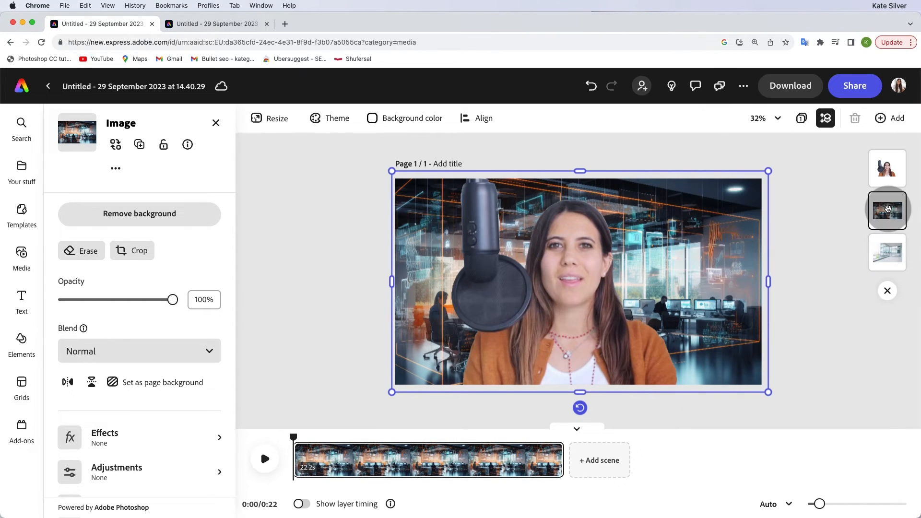
# Open the video's adjustments again and set its sharpening to 12 and warmth to -5
pyautogui.click(505, 260)
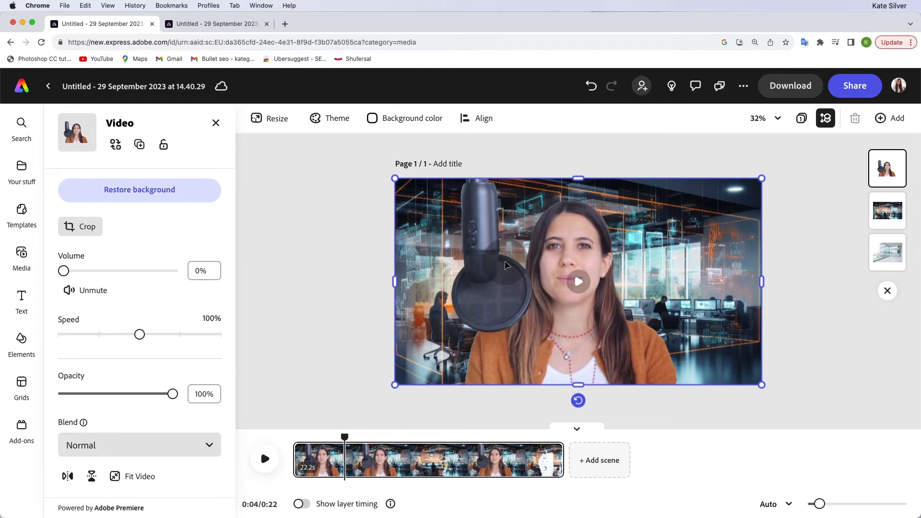
pyautogui.scroll(-5, 173, 358)
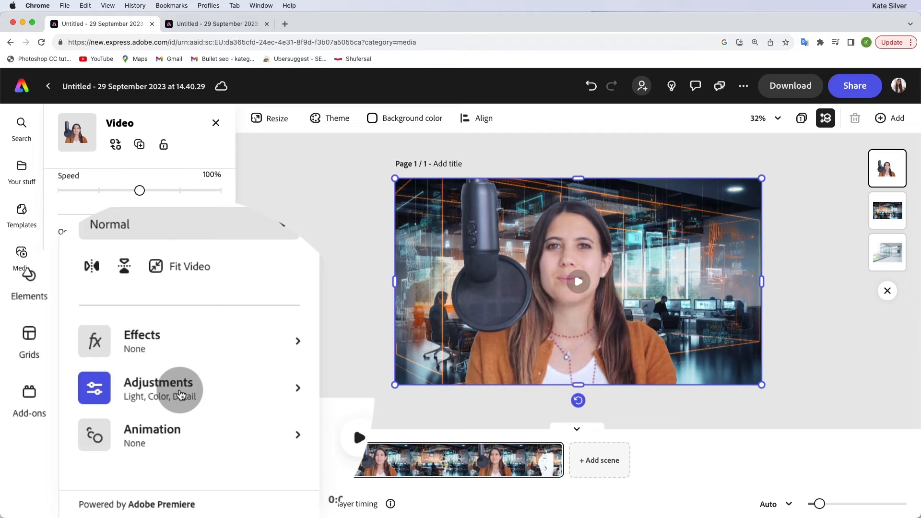
pyautogui.click(180, 395)
pyautogui.moveTo(86, 365); pyautogui.dragTo(101, 367)
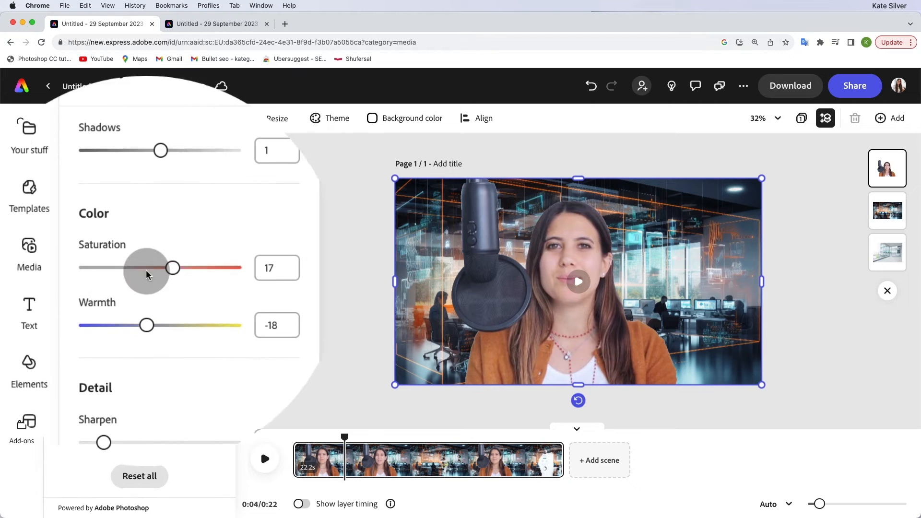
pyautogui.moveTo(136, 314); pyautogui.dragTo(157, 315)
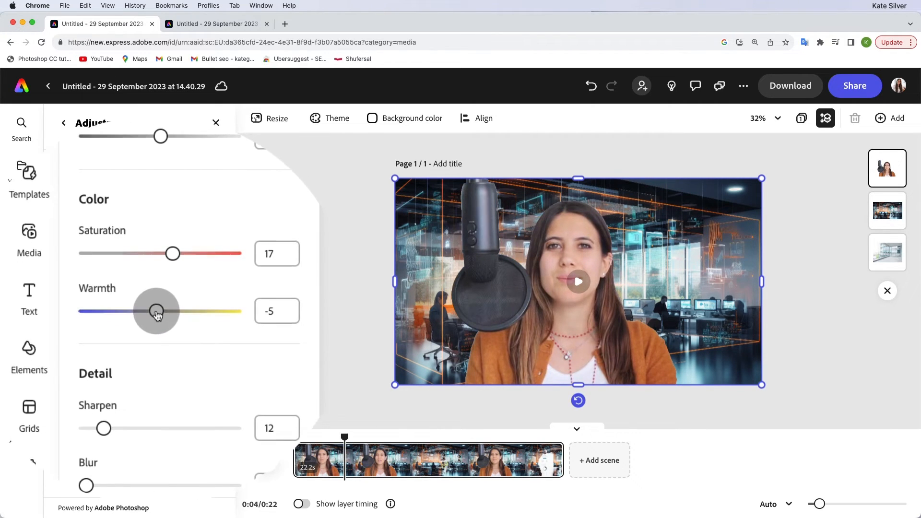
# Set the video's warmth to -4 and darken its shadows to -40 in the adjustments
pyautogui.scroll(4, 158, 313)
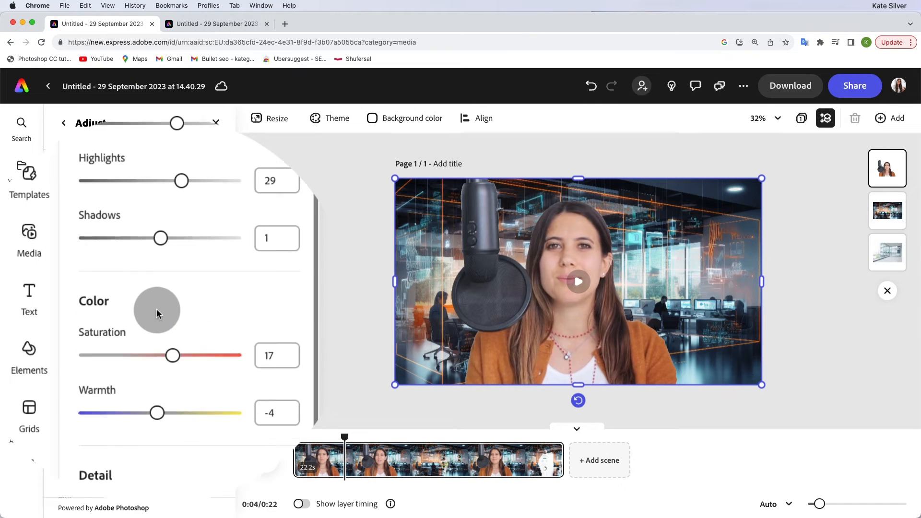
pyautogui.moveTo(160, 257); pyautogui.dragTo(129, 260)
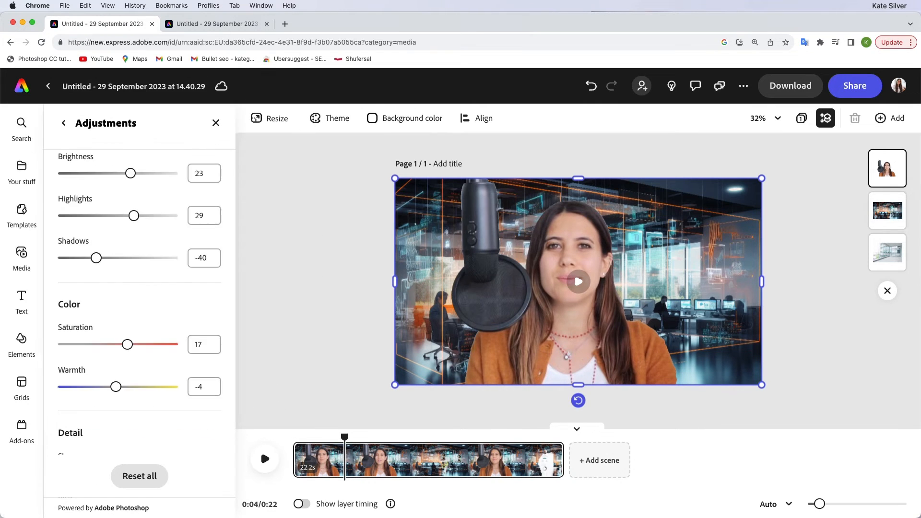
pyautogui.scroll(3, 97, 259)
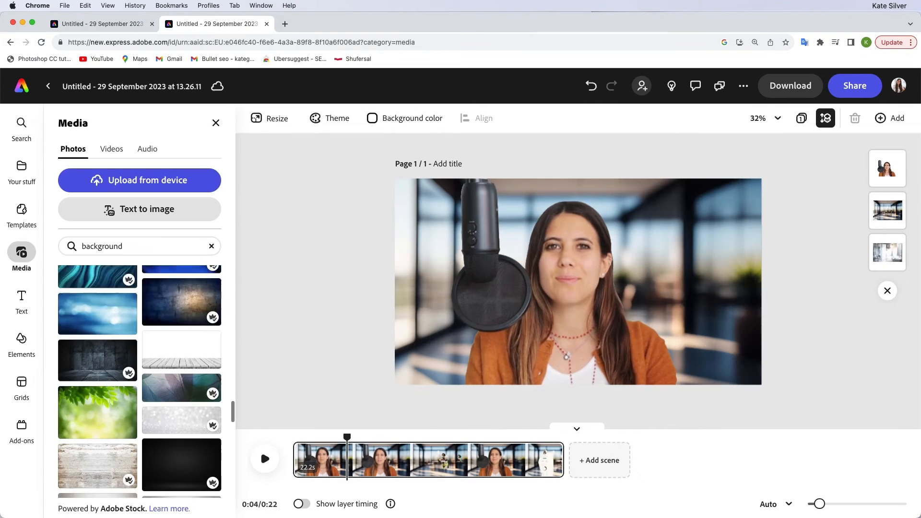
# Browse the background photos in the other open project for alternative backdrops to place behind the subject
pyautogui.scroll(-3, 139, 364)
pyautogui.scroll(-10, 140, 382)
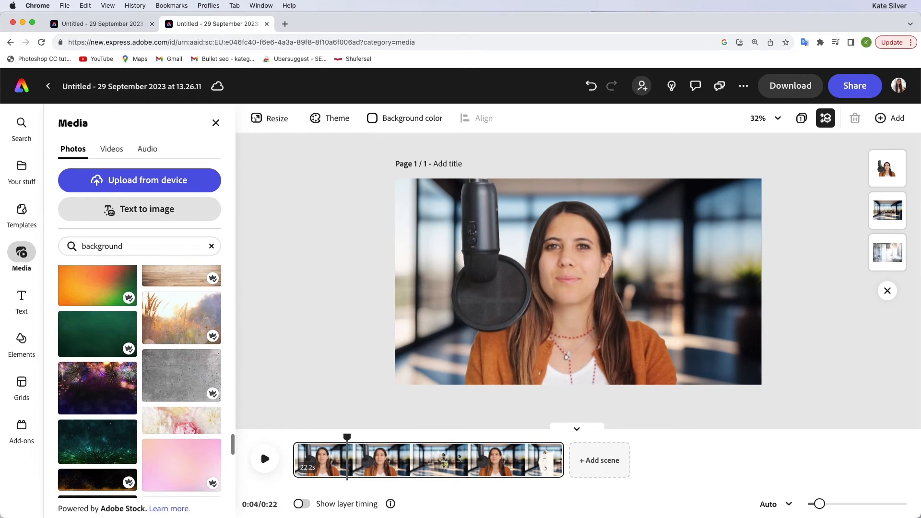
pyautogui.scroll(5, 139, 382)
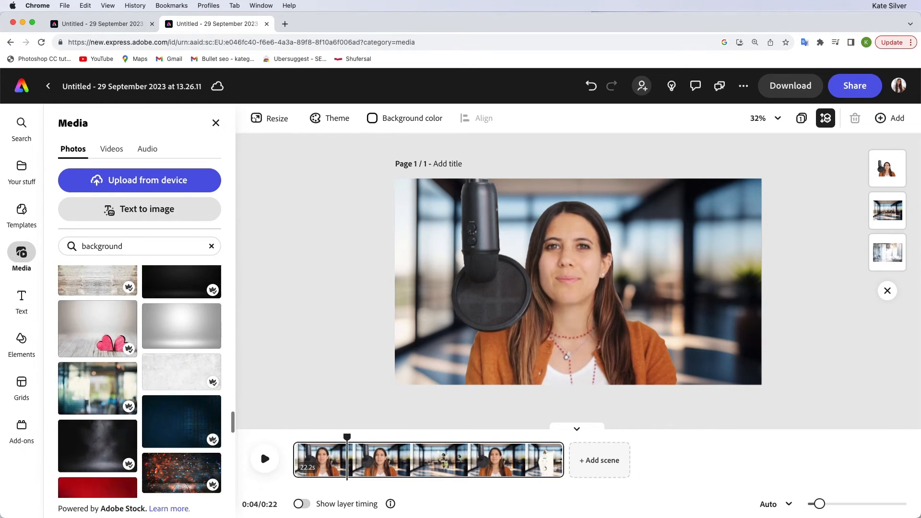
pyautogui.scroll(-4, 139, 381)
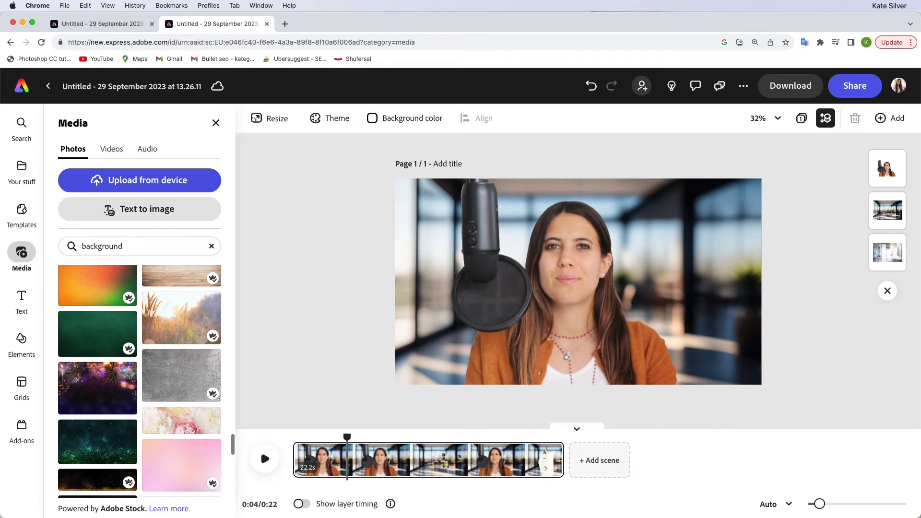
pyautogui.scroll(4, 125, 358)
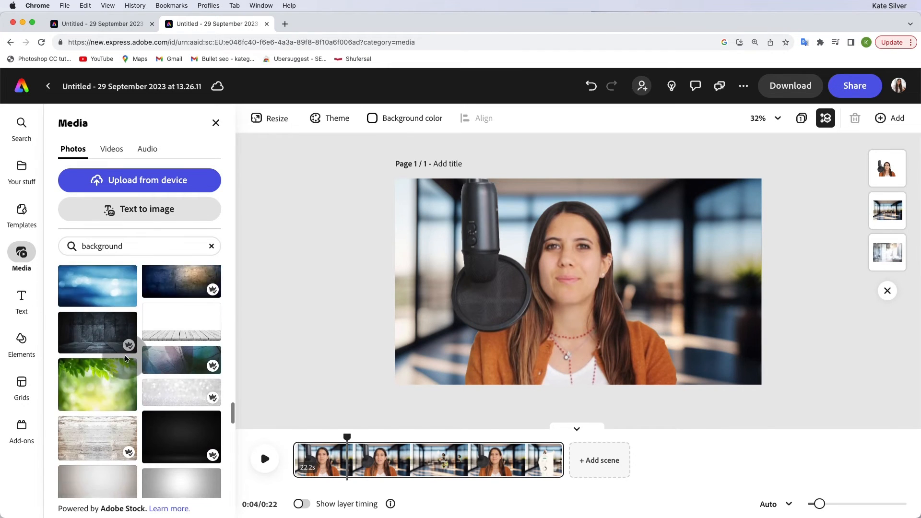
pyautogui.scroll(-3, 125, 359)
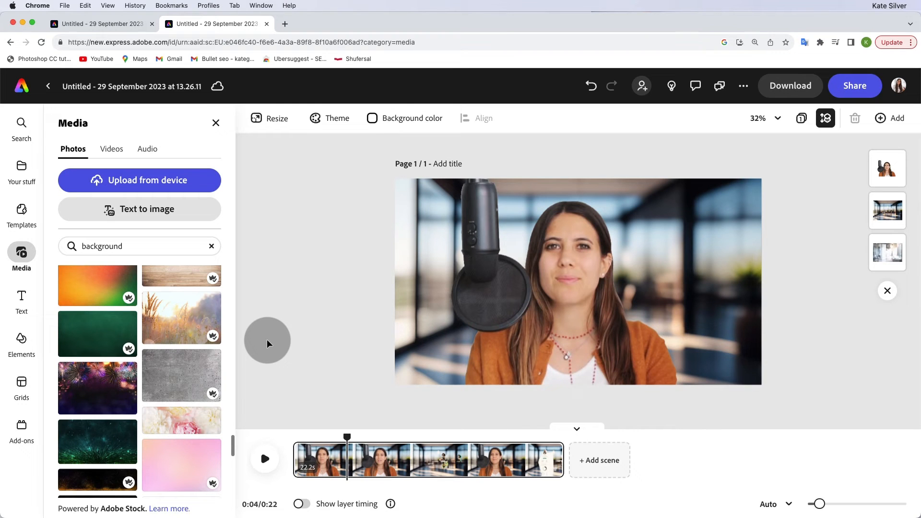
pyautogui.scroll(-1, 125, 359)
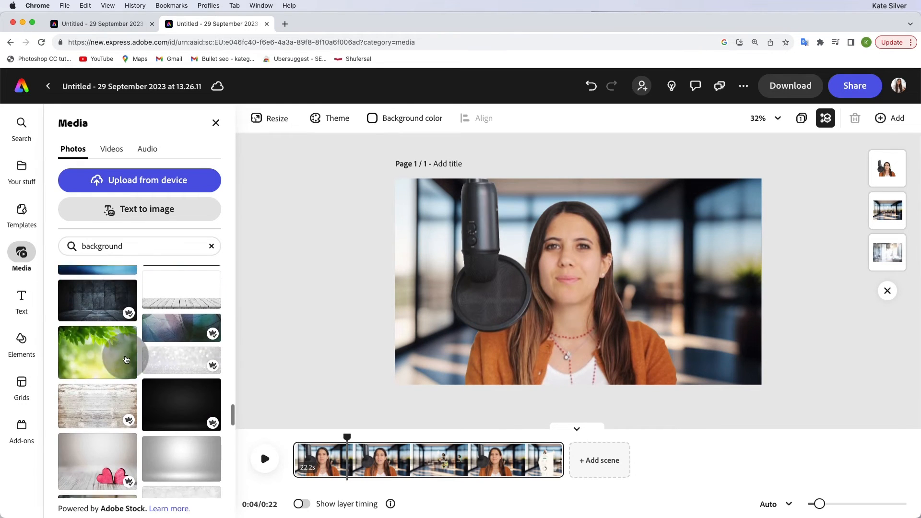
pyautogui.scroll(-10, 126, 359)
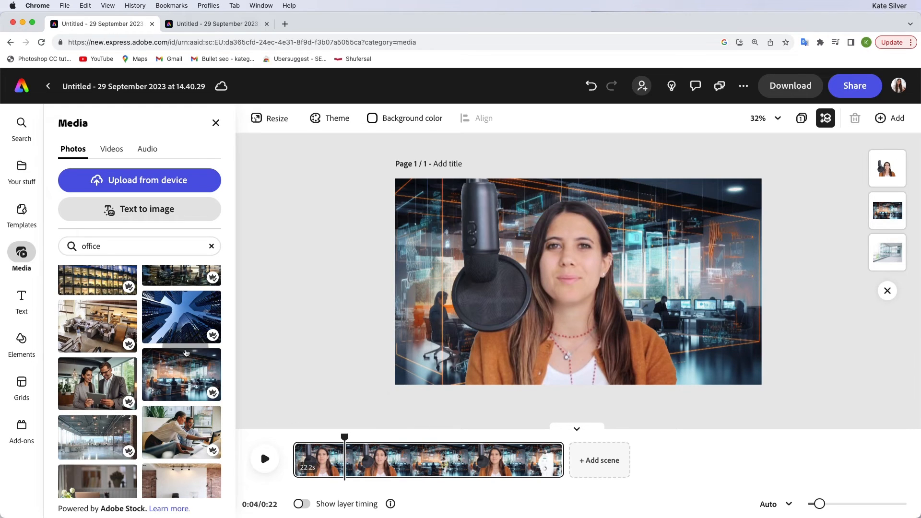
# View the available templates and return to the photo library's browsing categories in the project with the dark office backdrop
pyautogui.click(21, 212)
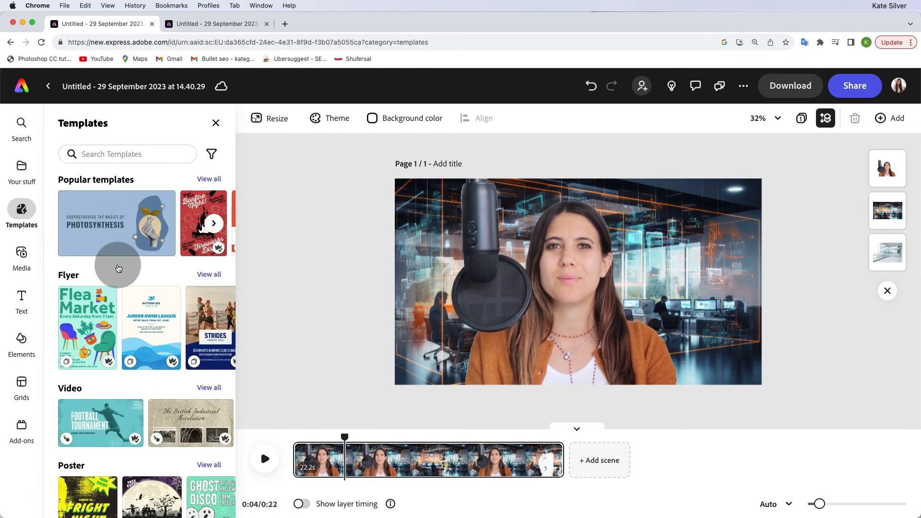
pyautogui.click(23, 256)
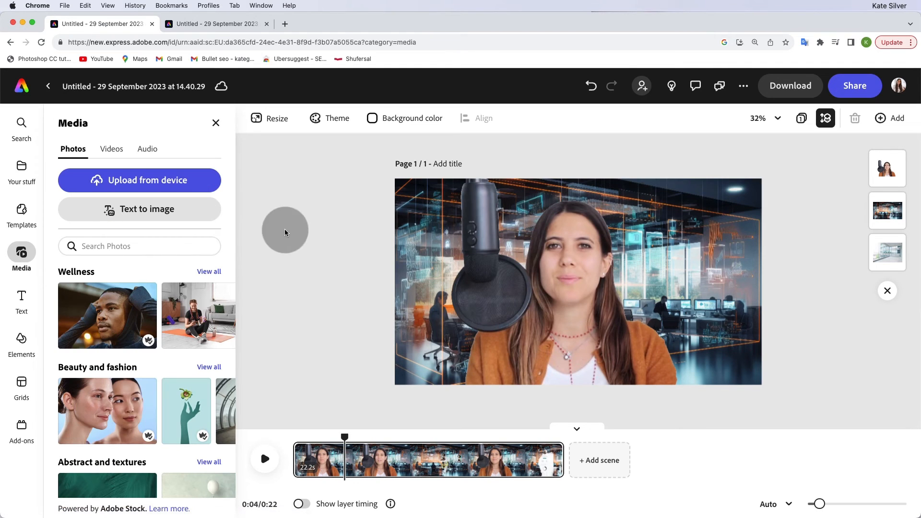